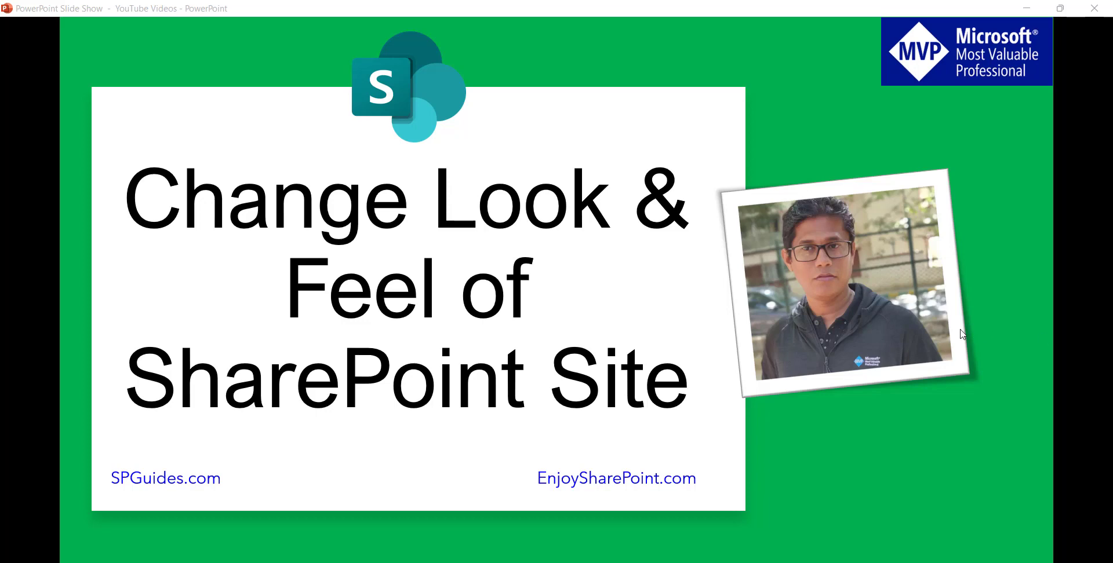
- Advance the PowerPoint slide show to the Theme, Header and Navigation slide
{"action": "left_click", "coordinate": [827, 359]}
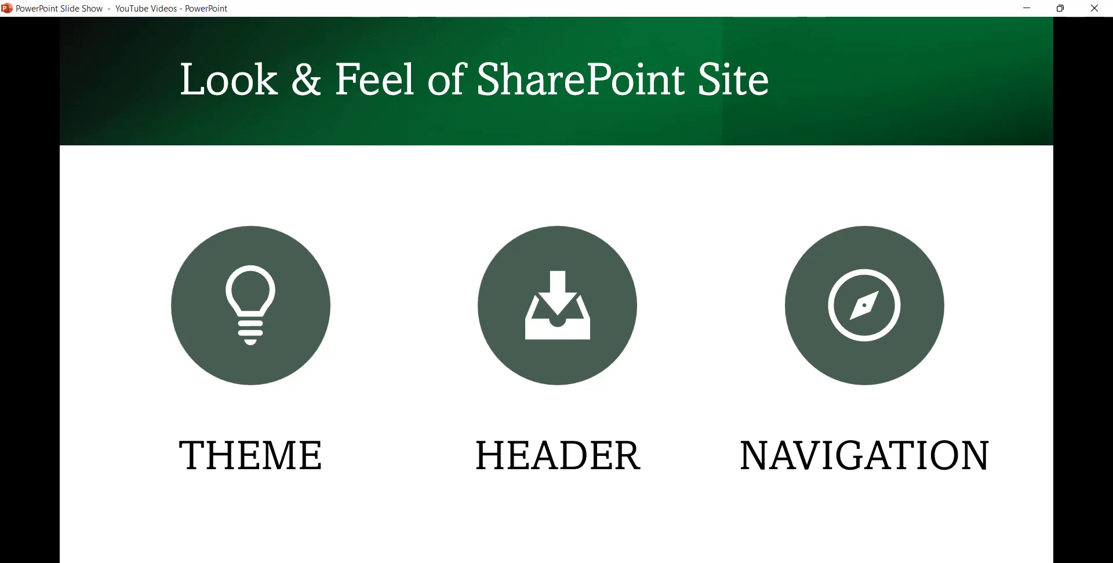
- Bring the Chrome window with the WordPress post editor to the front
{"action": "left_click", "coordinate": [646, 521]}
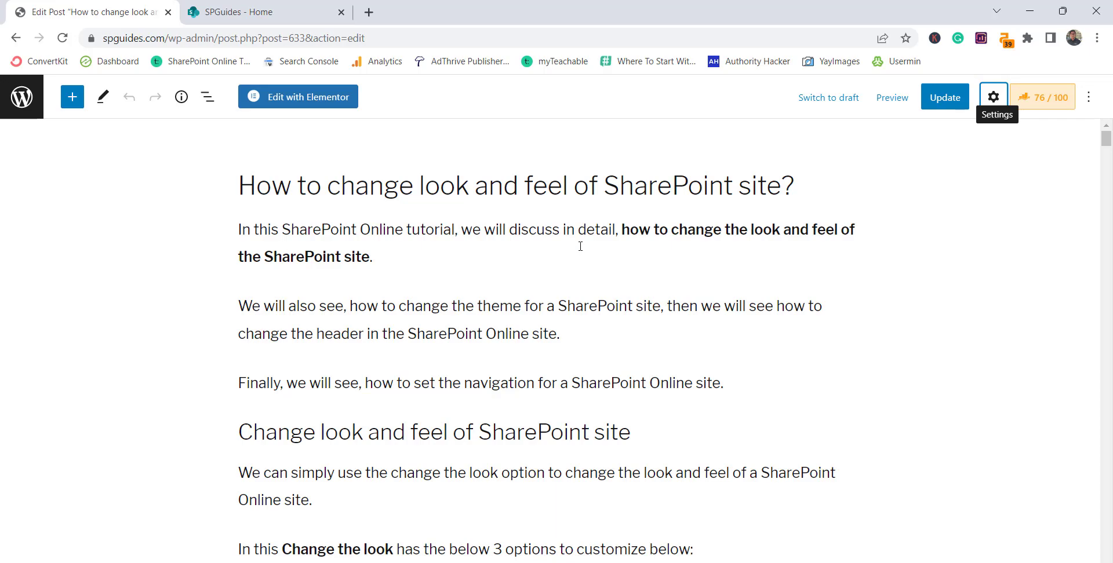
- Skim the 'How to change look and feel of SharePoint site?' post, then switch to the SPGuides - Home tab
{"action": "scroll", "coordinate": [526, 379], "scroll_direction": "down", "scroll_amount": 10}
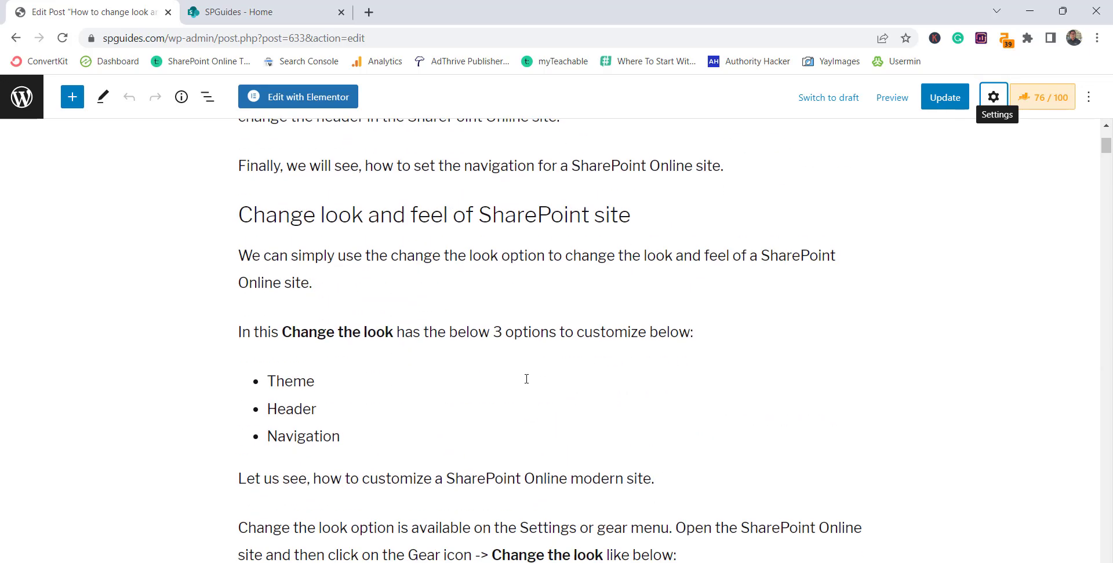
{"action": "scroll", "coordinate": [526, 379], "scroll_direction": "up", "scroll_amount": 15}
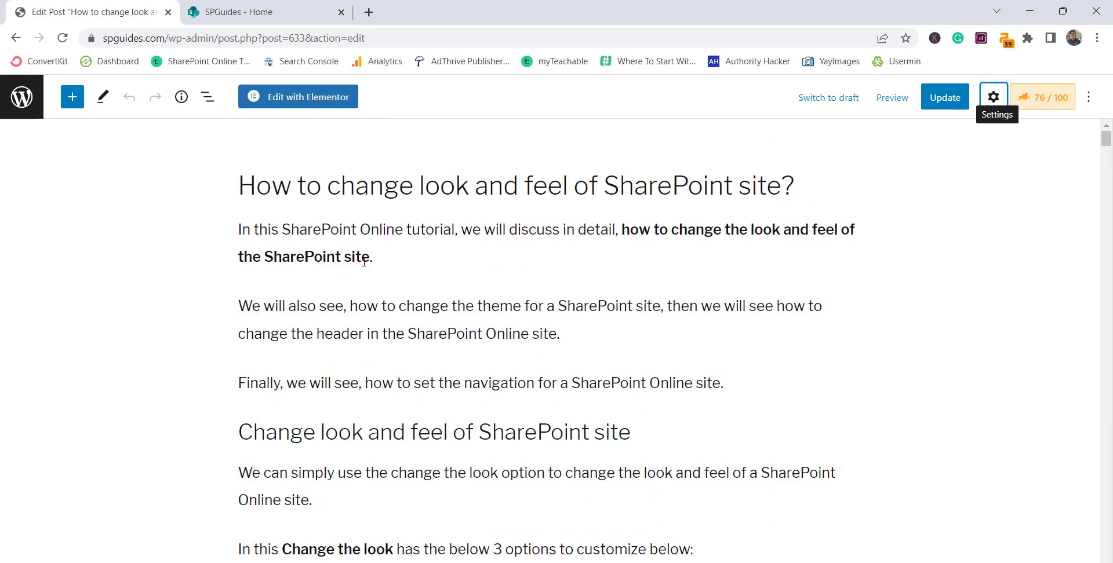
{"action": "left_click", "coordinate": [231, 12]}
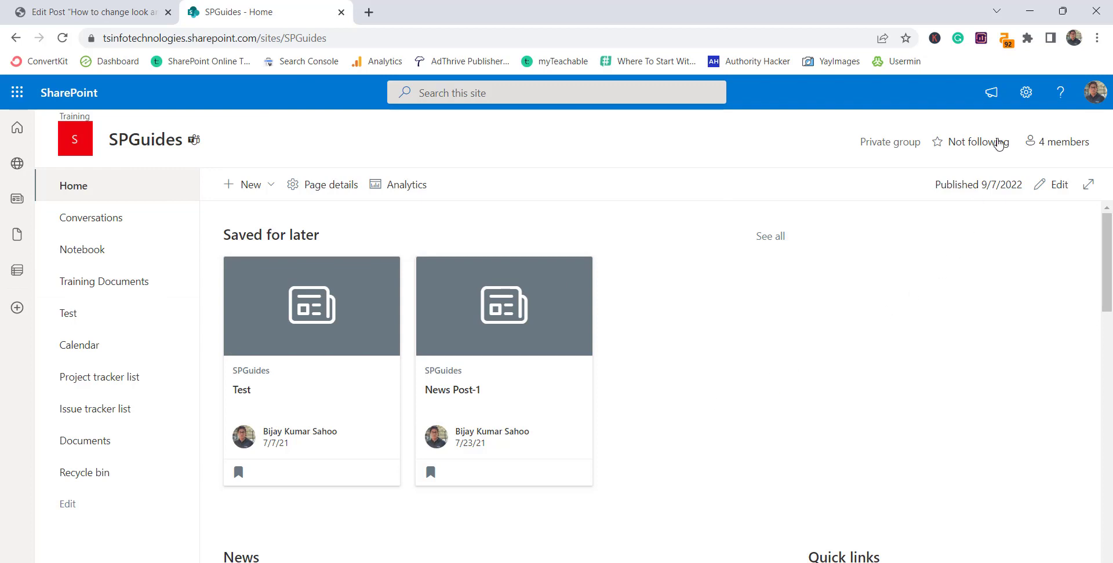
- Preview the TSINFO and Red themes, then pick and save Orange as the site theme
{"action": "left_click", "coordinate": [1025, 93]}
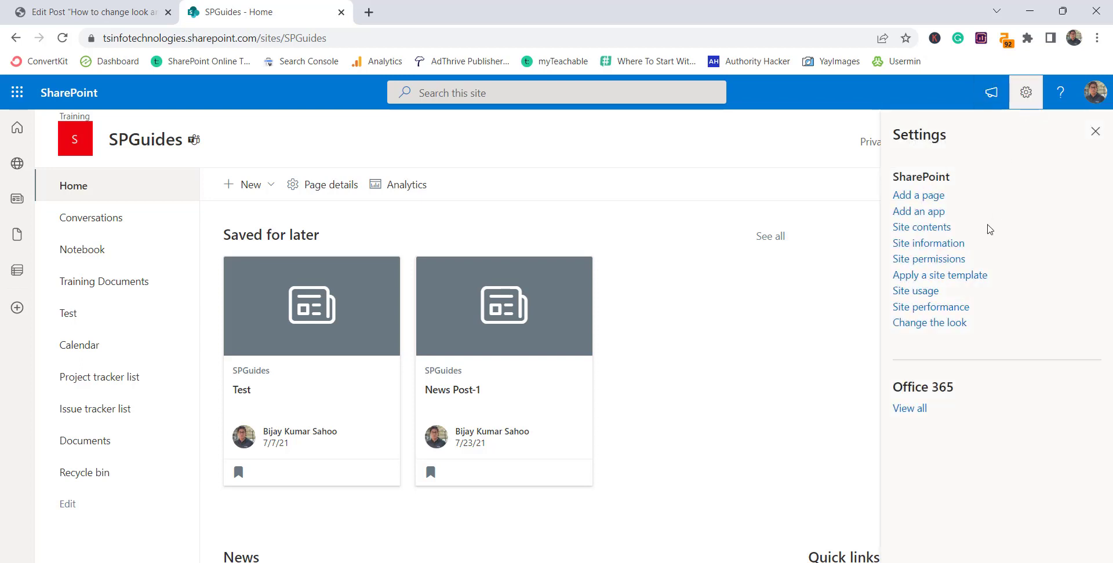
{"action": "left_click", "coordinate": [944, 331]}
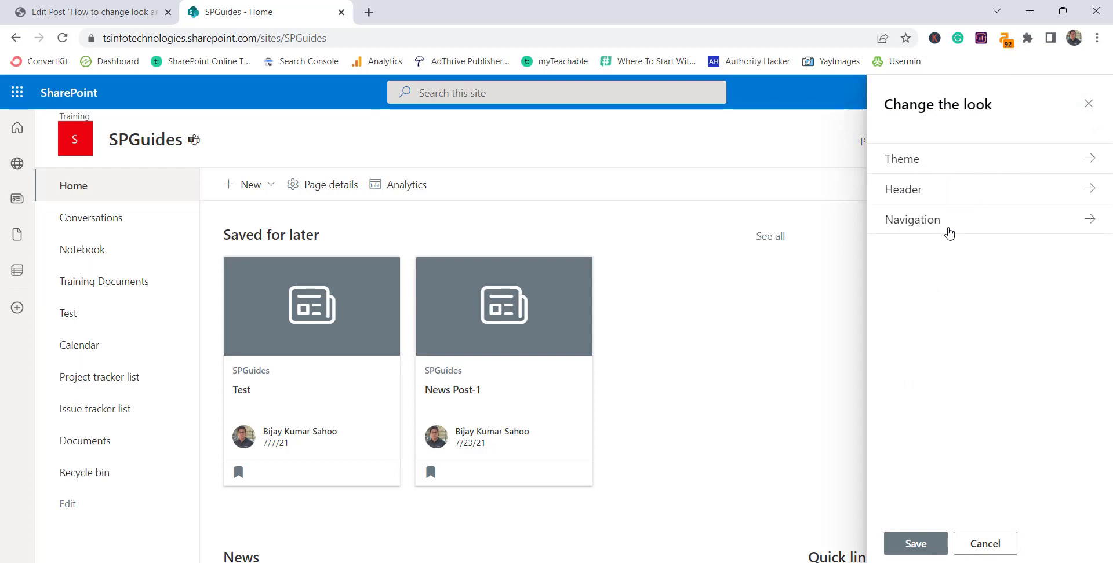
{"action": "left_click", "coordinate": [970, 168]}
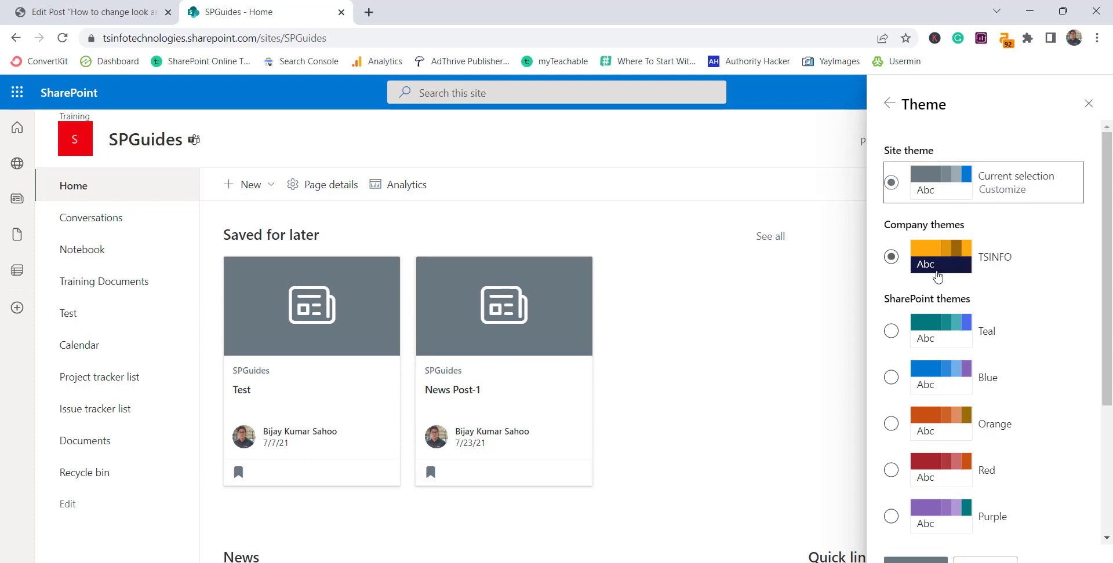
{"action": "left_click", "coordinate": [892, 257]}
{"action": "scroll", "coordinate": [927, 324], "scroll_direction": "down", "scroll_amount": 3}
{"action": "left_click", "coordinate": [933, 331]}
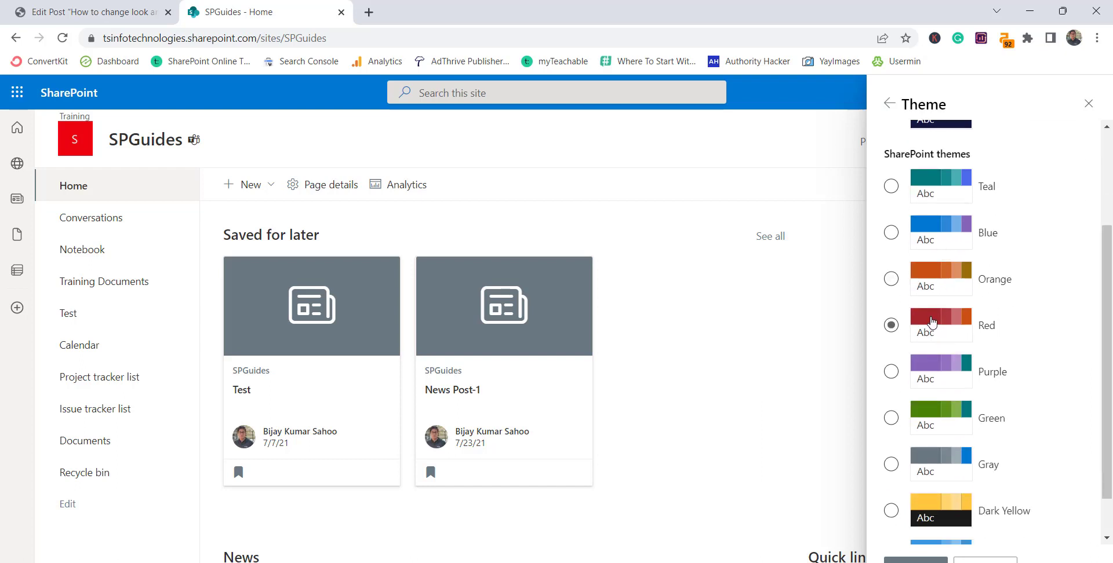
{"action": "left_click", "coordinate": [891, 280]}
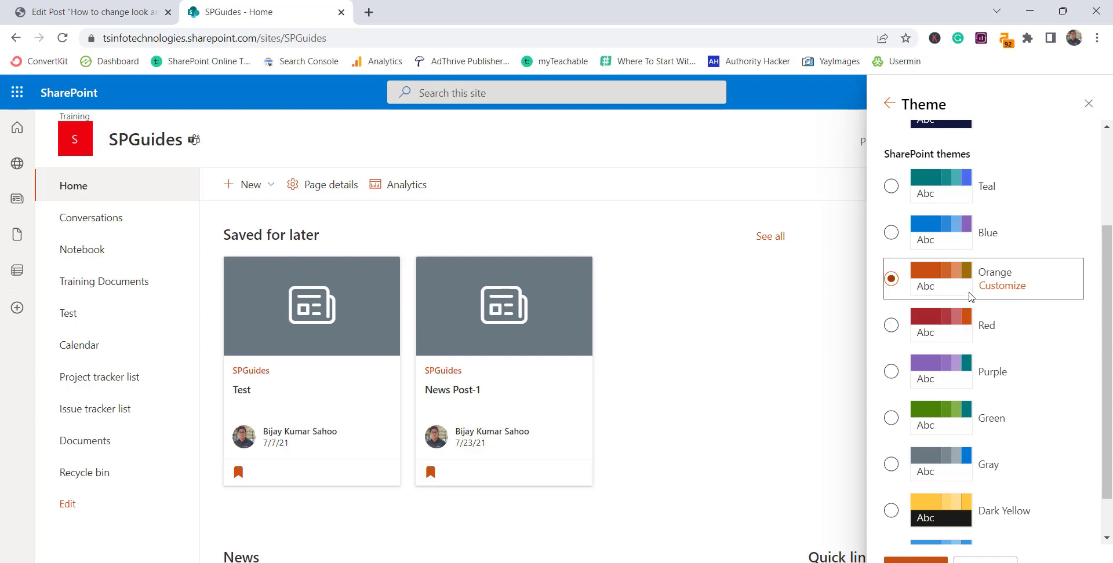
{"action": "scroll", "coordinate": [1011, 336], "scroll_direction": "down", "scroll_amount": 2}
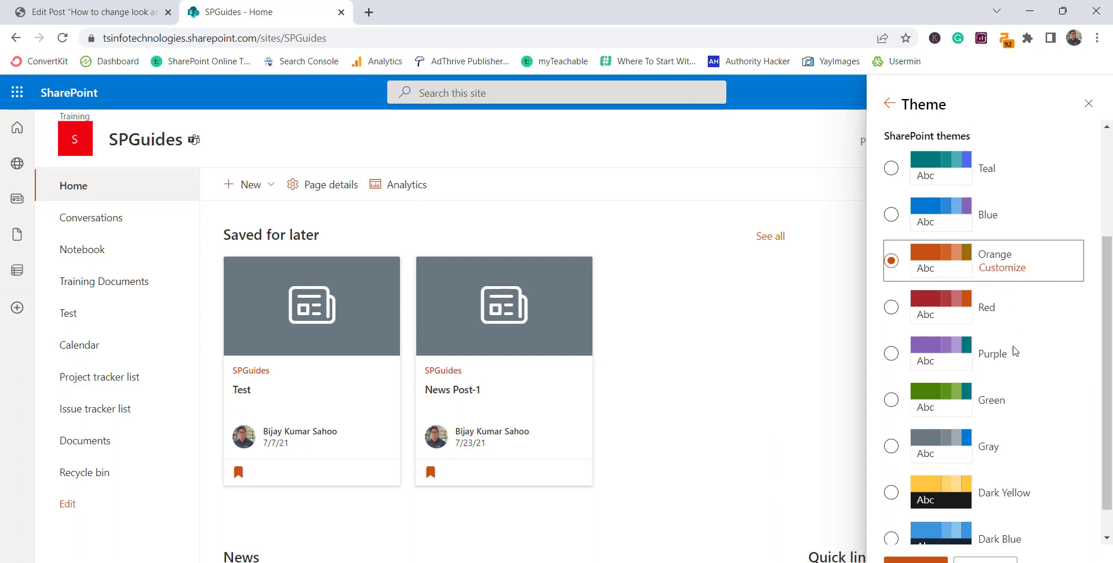
{"action": "left_click", "coordinate": [926, 560]}
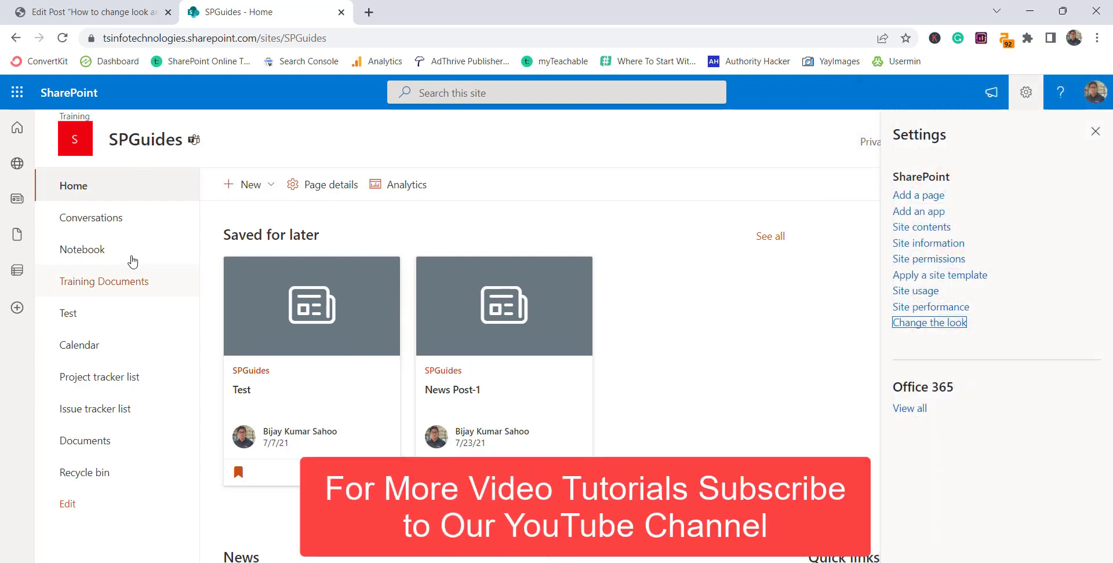
- Close the stray Outlook Conversations page, return to Home, and reopen Change the look
{"action": "left_click", "coordinate": [118, 216]}
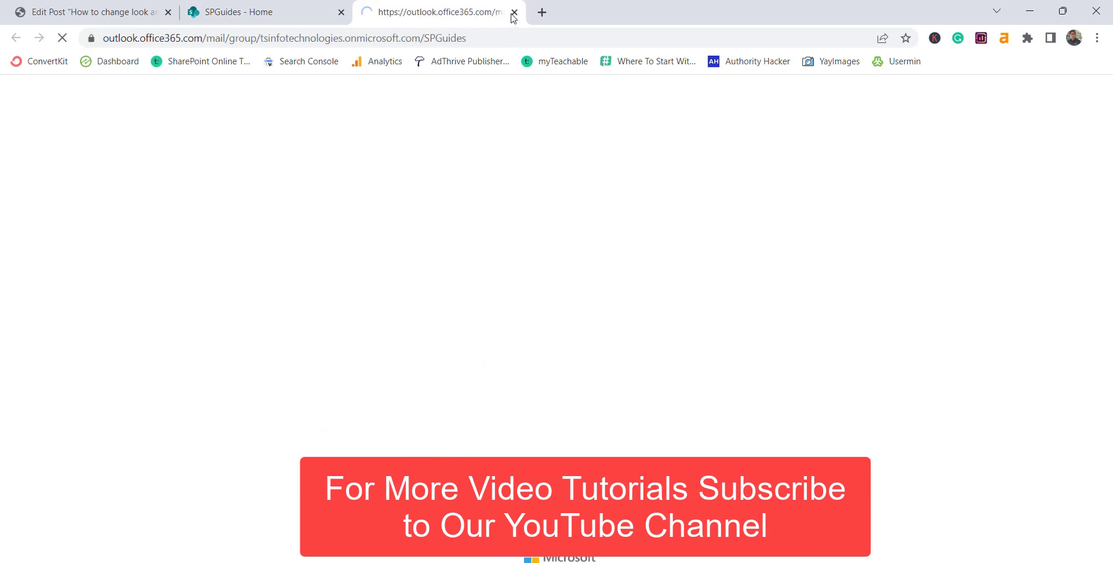
{"action": "key", "text": "ctrl+w"}
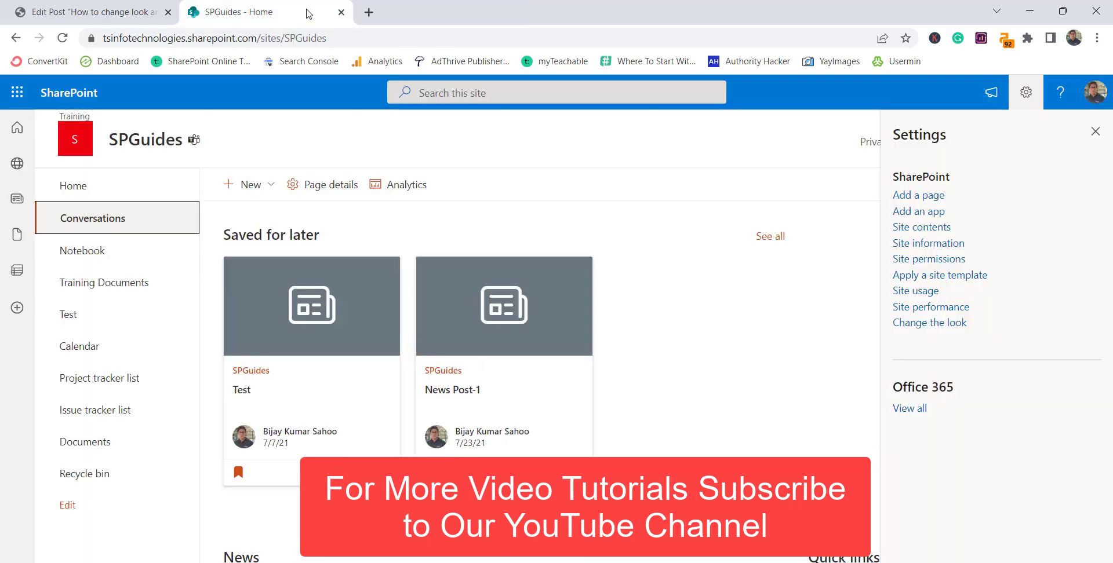
{"action": "left_click", "coordinate": [113, 197]}
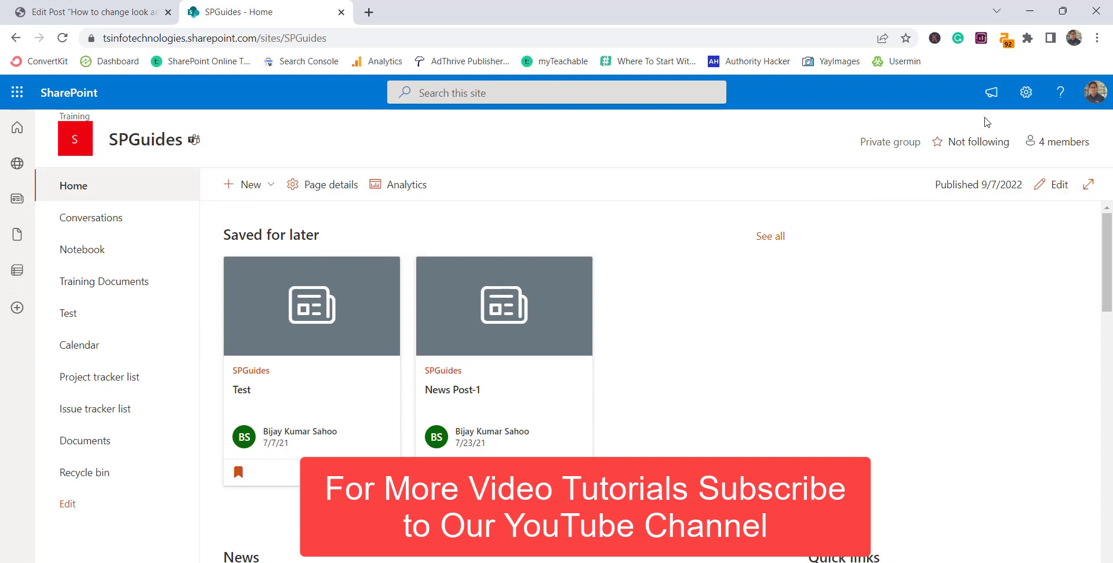
{"action": "left_click", "coordinate": [1026, 93]}
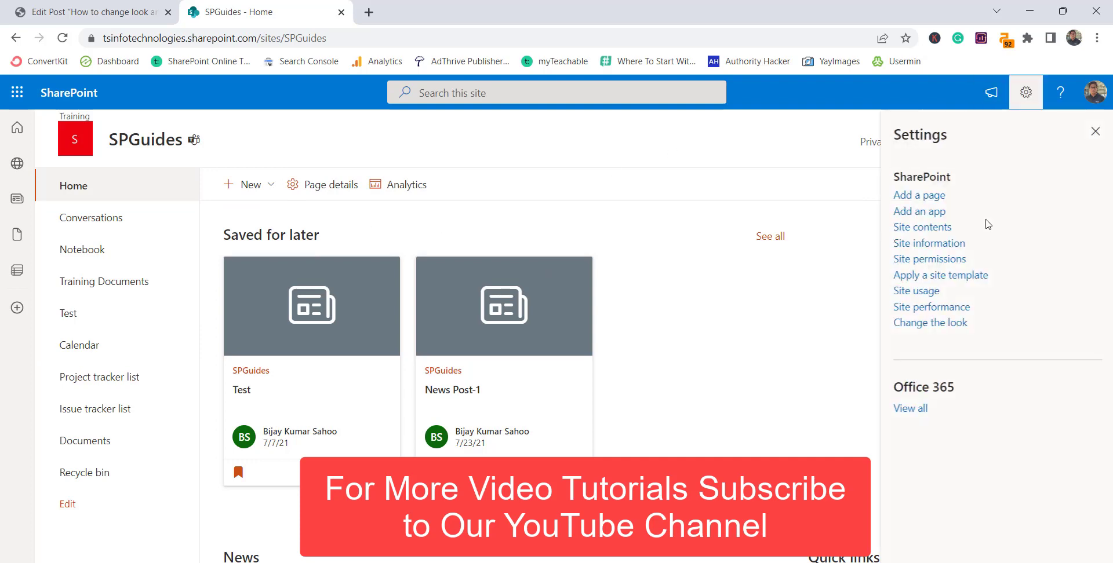
{"action": "left_click", "coordinate": [963, 322]}
- Customize the Orange theme with a purple main colour and orange accent colour, then save
{"action": "left_click", "coordinate": [959, 161]}
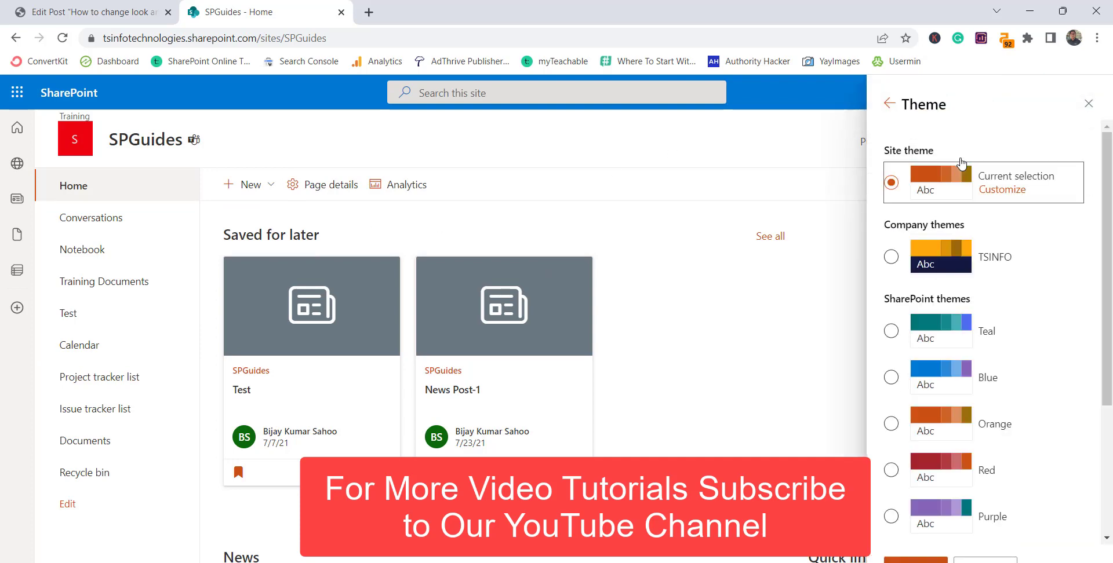
{"action": "left_click", "coordinate": [1009, 193]}
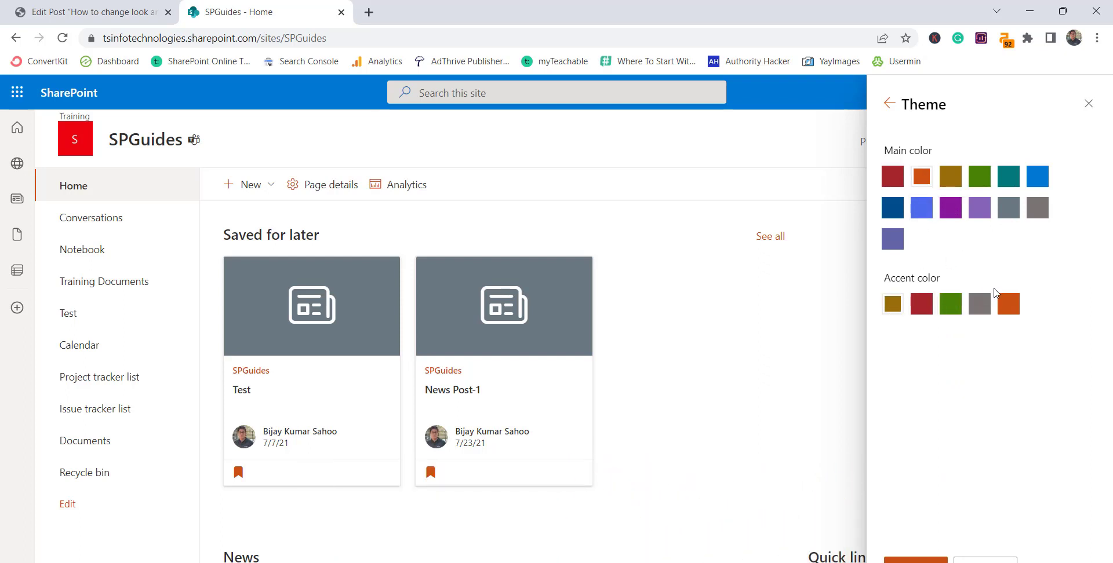
{"action": "left_click", "coordinate": [950, 310]}
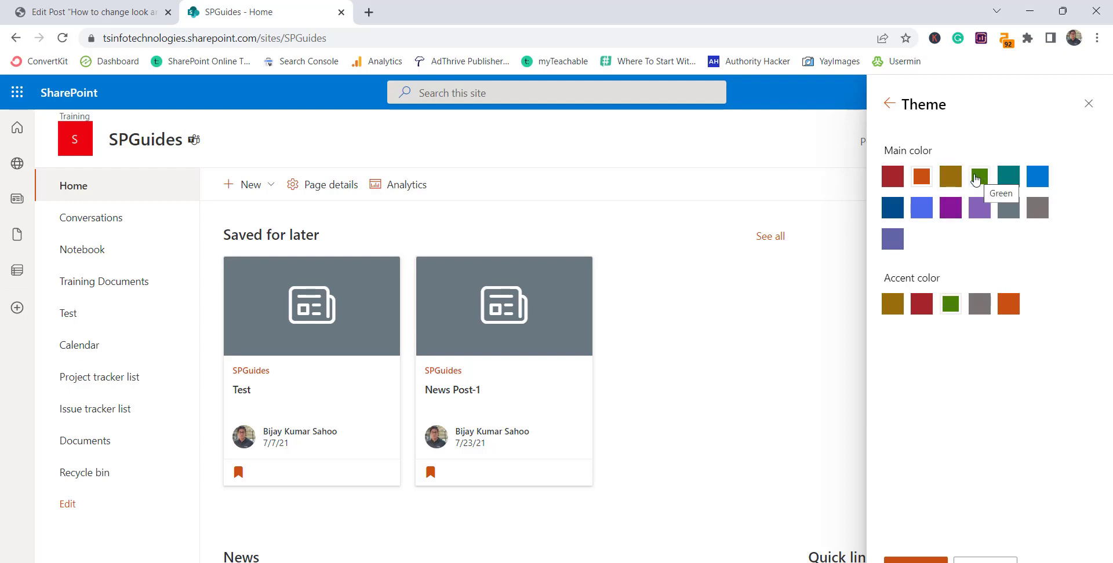
{"action": "left_click", "coordinate": [951, 209]}
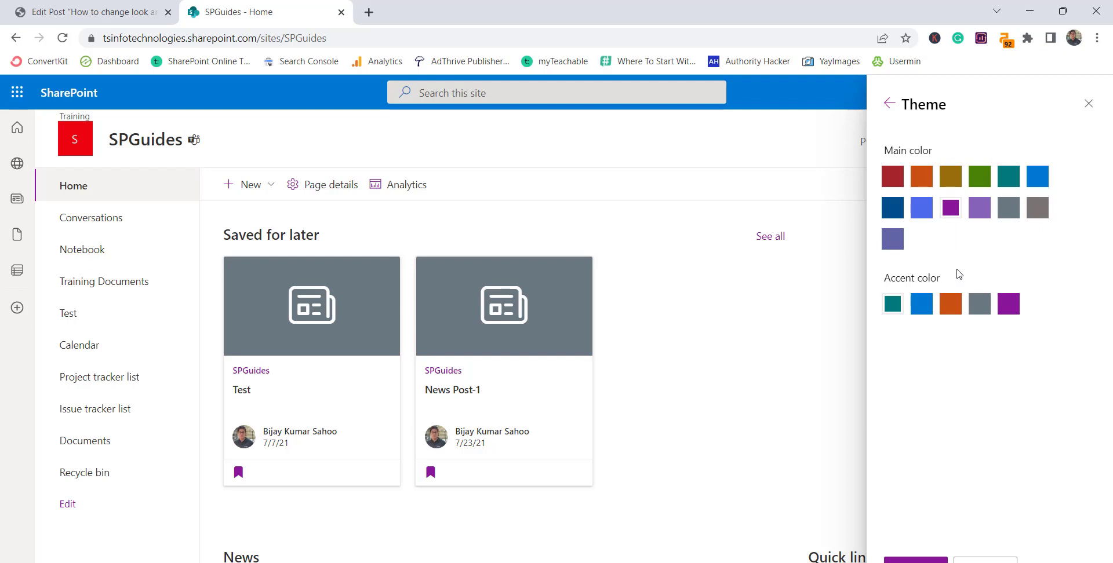
{"action": "left_click", "coordinate": [951, 303]}
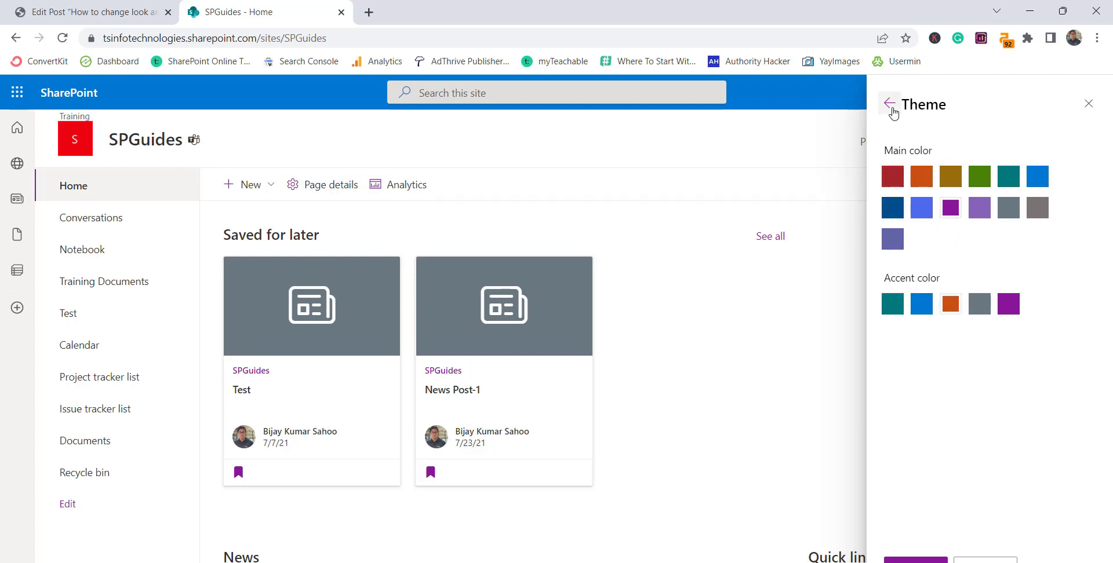
{"action": "left_click", "coordinate": [934, 560]}
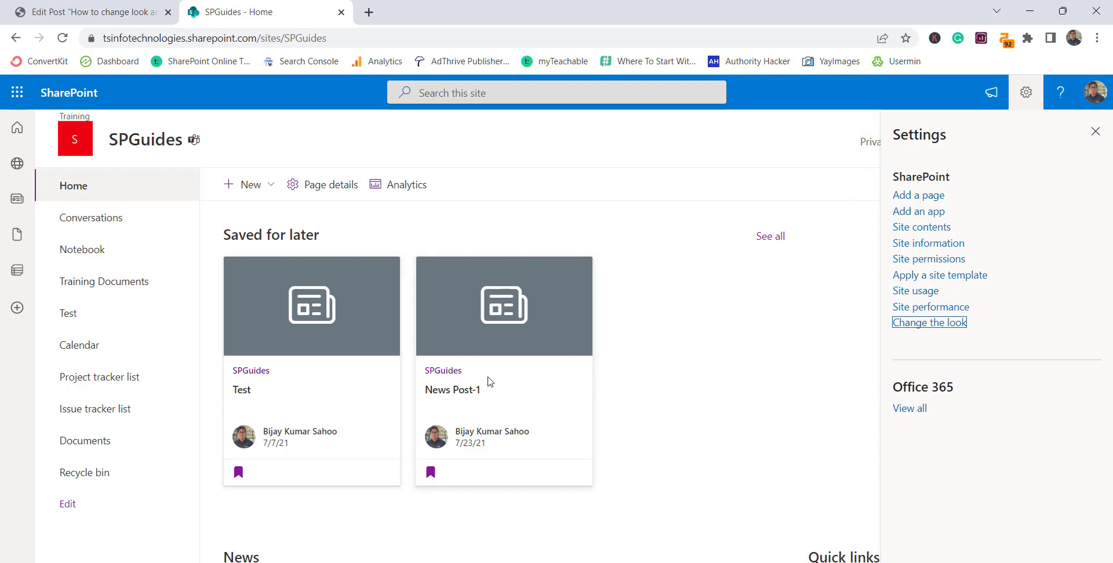
- Open Header settings and cycle the layout through Minimal, Compact and Standard to Extended
{"action": "left_click", "coordinate": [950, 328]}
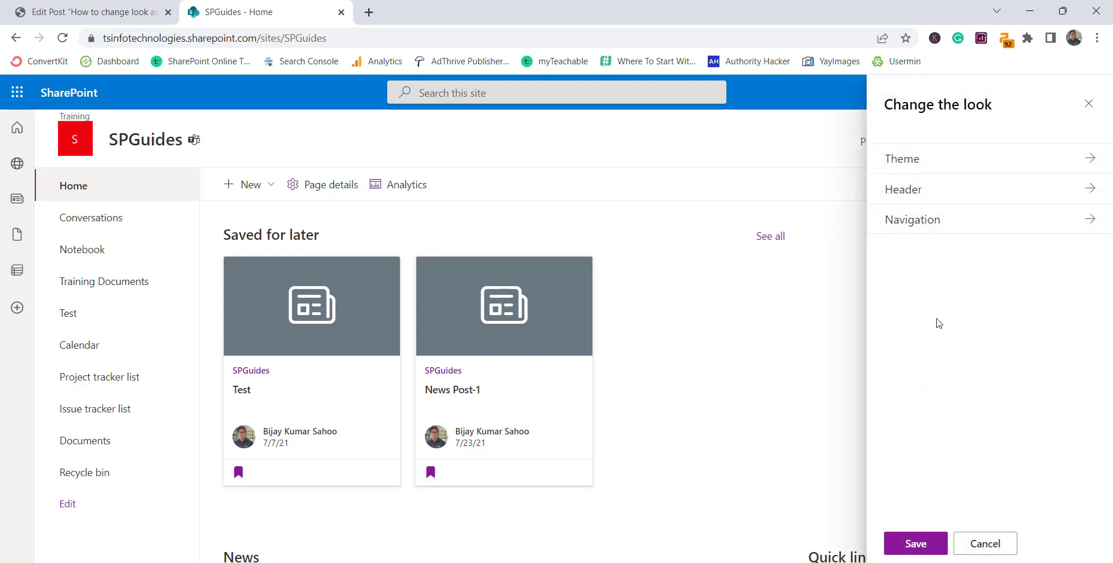
{"action": "left_click", "coordinate": [943, 190]}
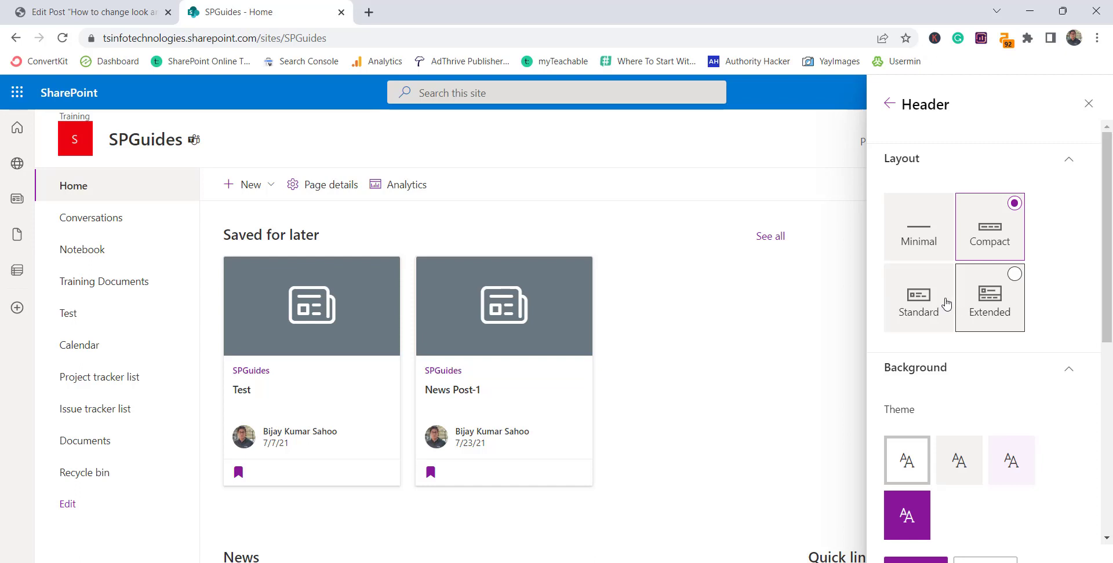
{"action": "left_click", "coordinate": [907, 248]}
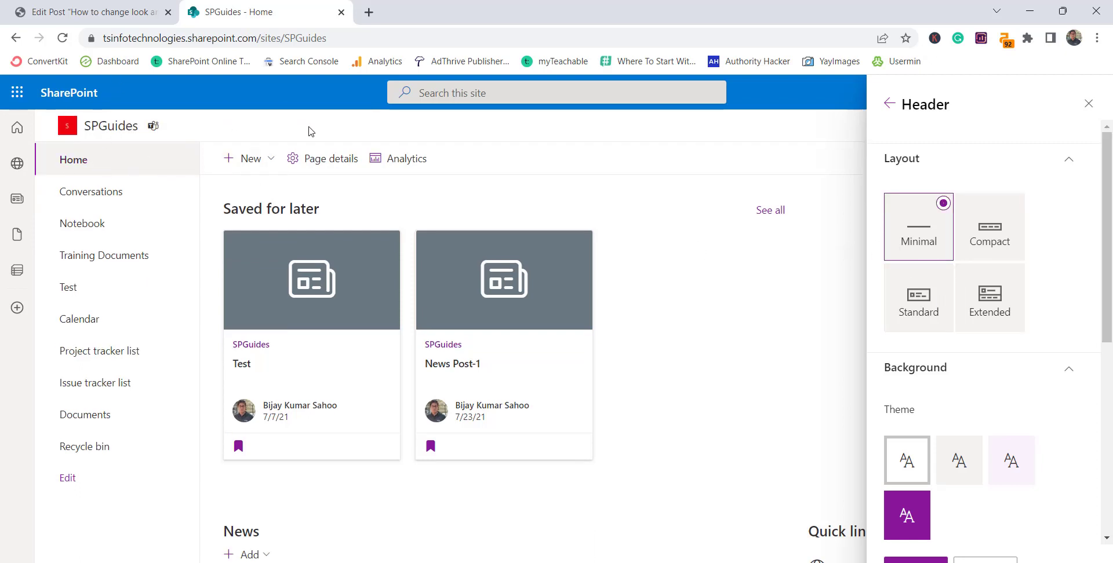
{"action": "left_click", "coordinate": [989, 242]}
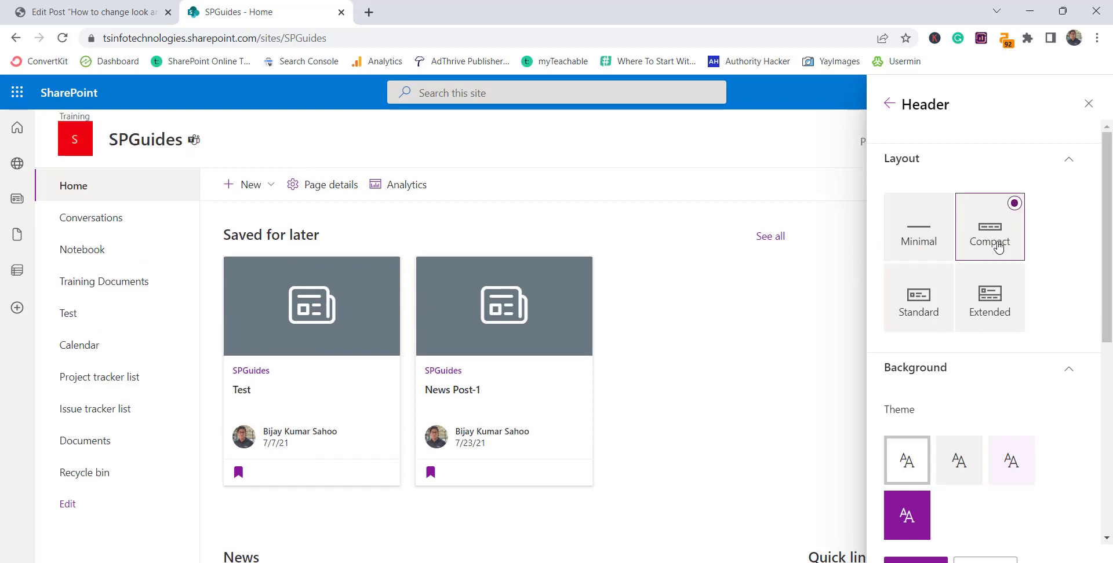
{"action": "left_click", "coordinate": [943, 278]}
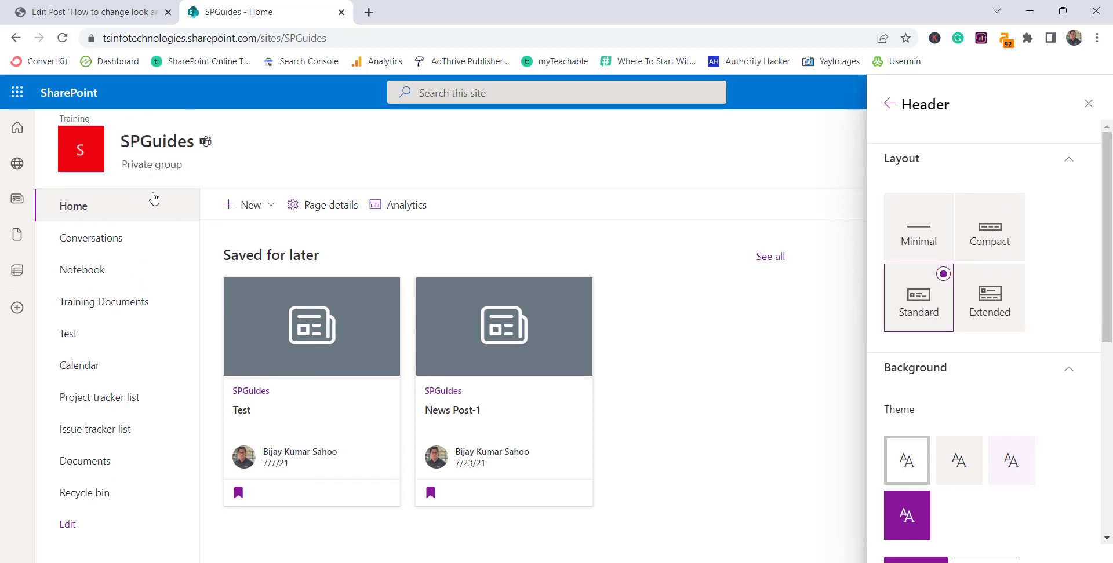
{"action": "left_click", "coordinate": [990, 295]}
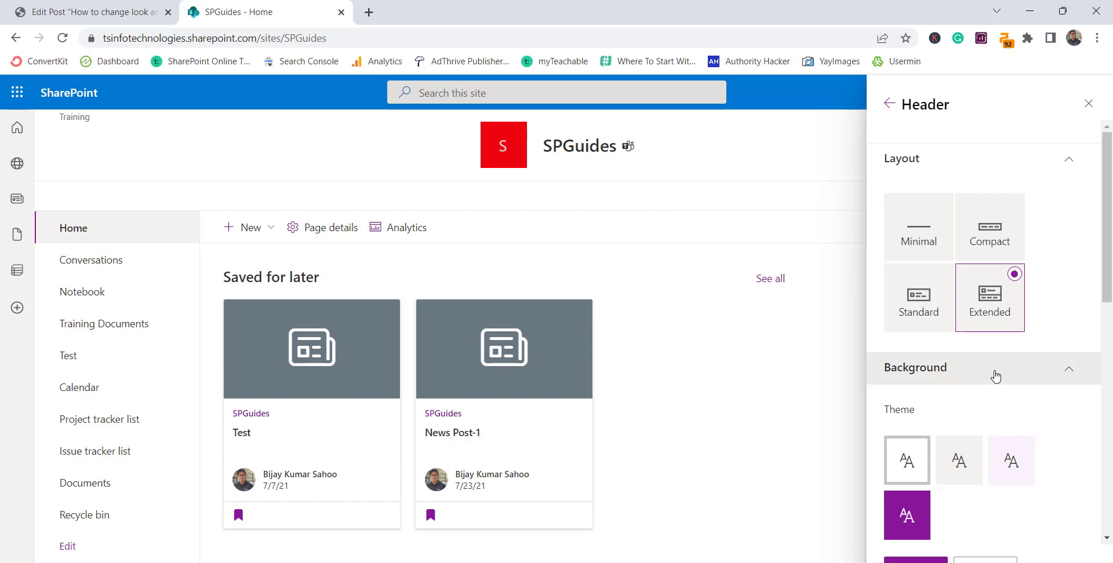
- Set the header logo alignment to Left after briefly trying Center
{"action": "scroll", "coordinate": [995, 376], "scroll_direction": "down", "scroll_amount": 5}
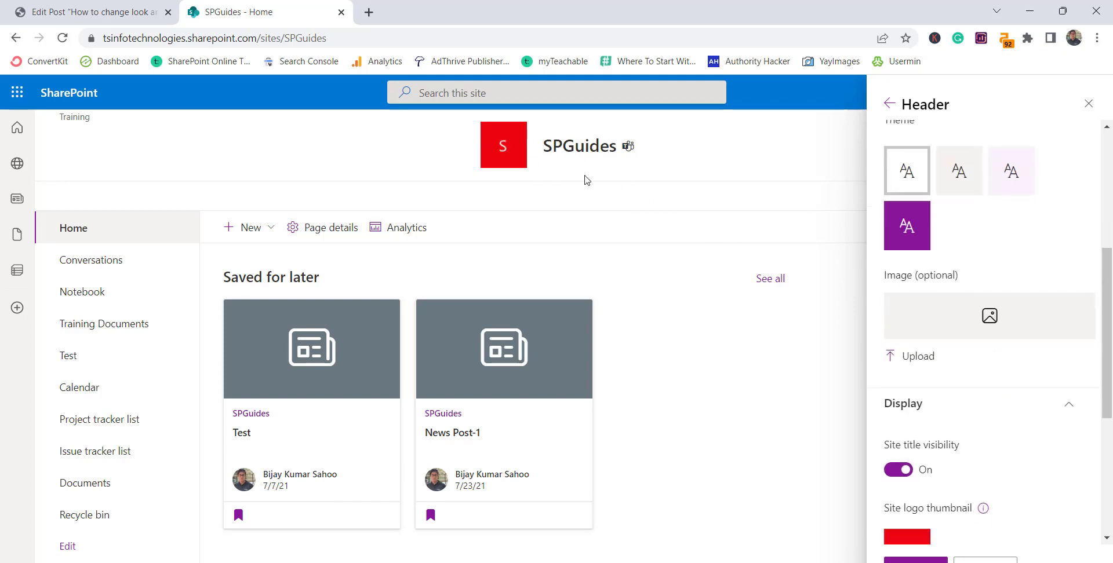
{"action": "scroll", "coordinate": [931, 347], "scroll_direction": "down", "scroll_amount": 5}
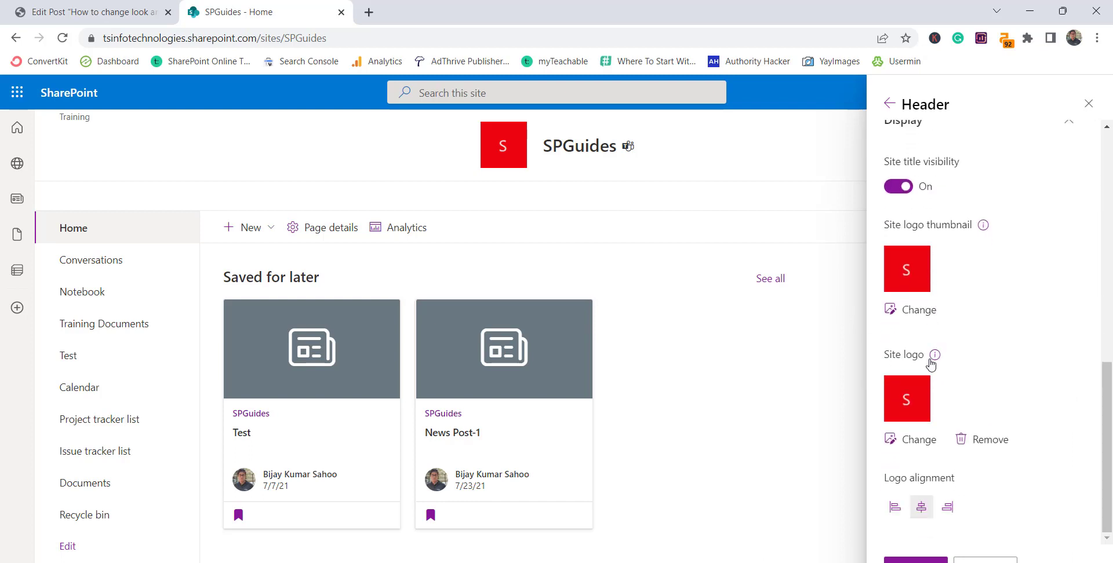
{"action": "left_click", "coordinate": [895, 507]}
{"action": "left_click", "coordinate": [921, 508]}
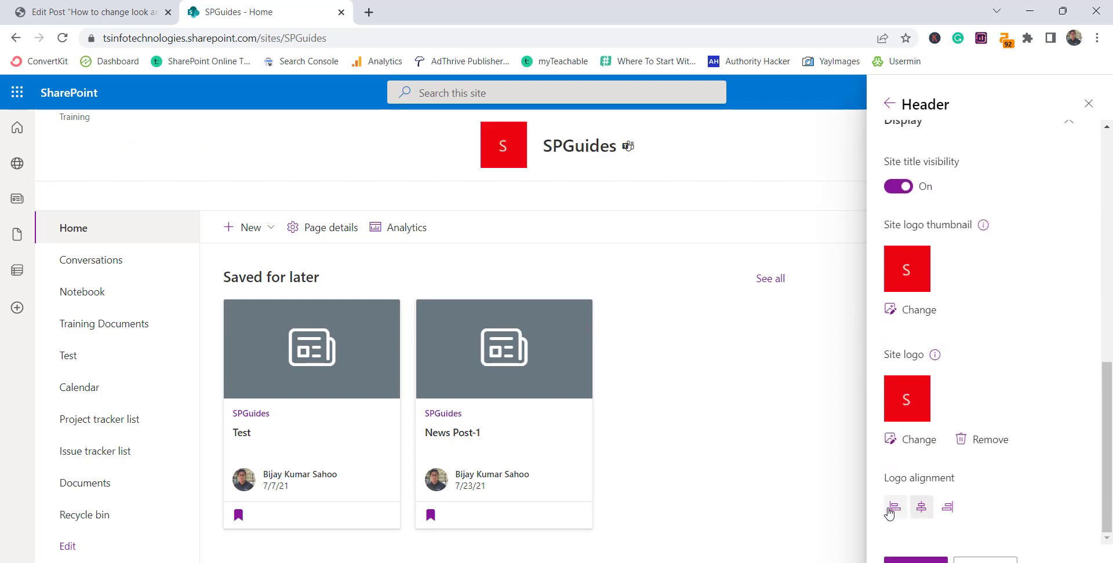
{"action": "left_click", "coordinate": [892, 510]}
- Choose the dark purple tile under Background > Theme for the header
{"action": "scroll", "coordinate": [892, 333], "scroll_direction": "up", "scroll_amount": 5}
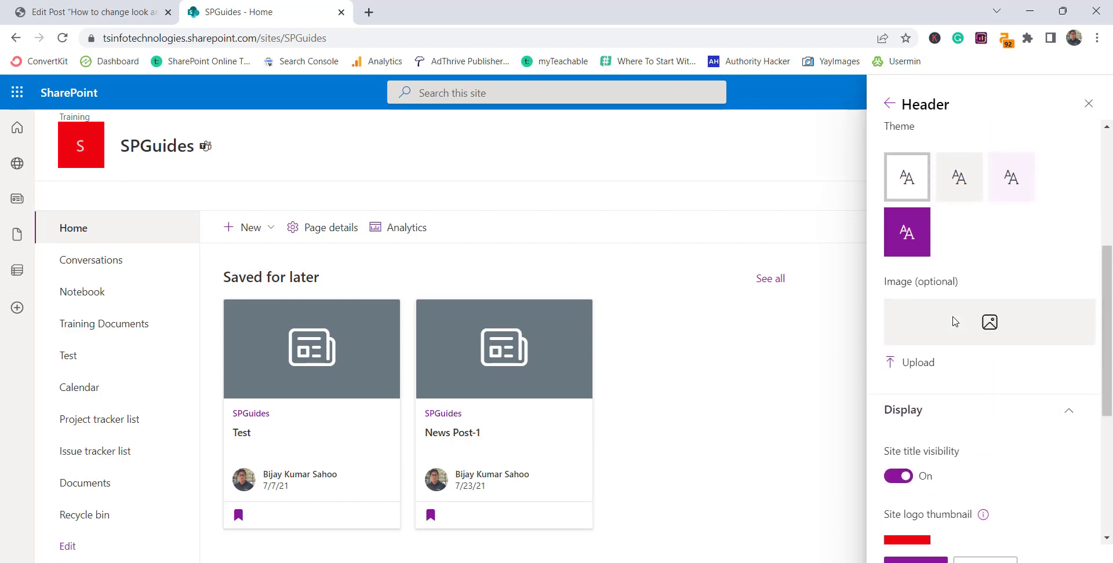
{"action": "scroll", "coordinate": [953, 320], "scroll_direction": "up", "scroll_amount": 1}
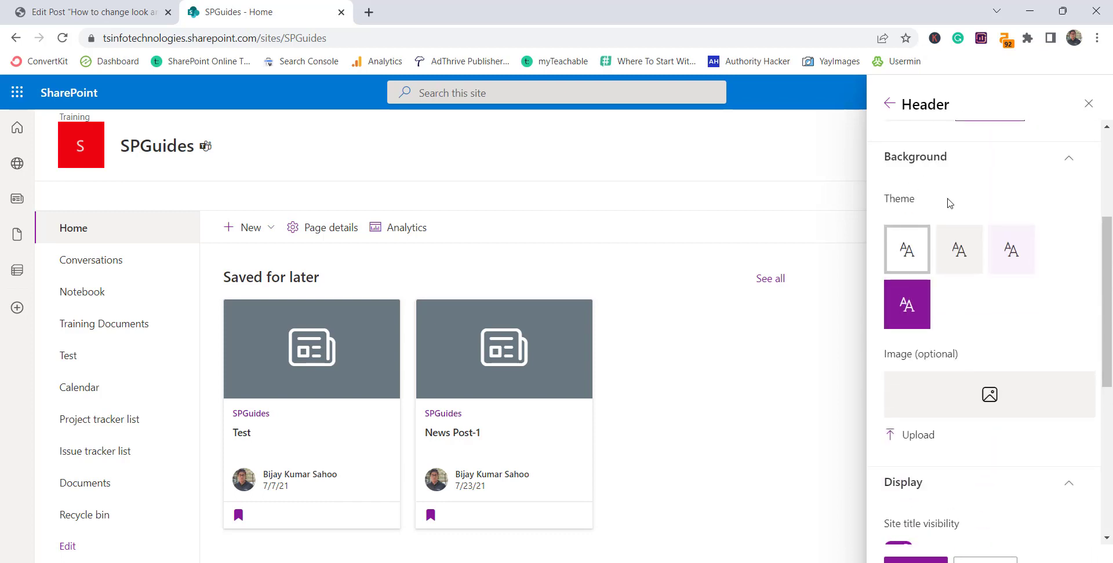
{"action": "left_click", "coordinate": [911, 311]}
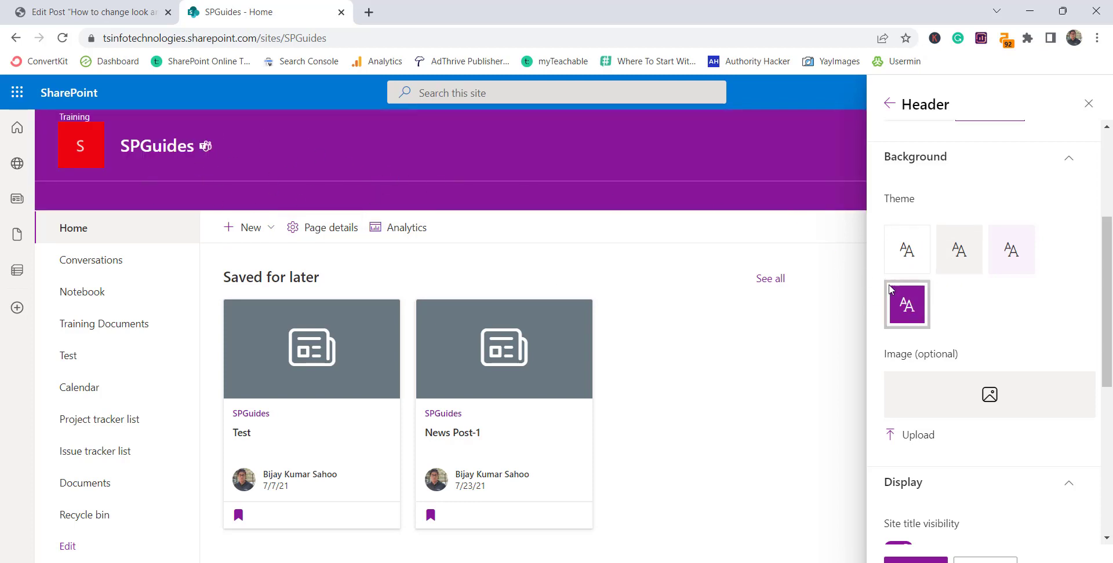
{"action": "scroll", "coordinate": [964, 373], "scroll_direction": "down", "scroll_amount": 1}
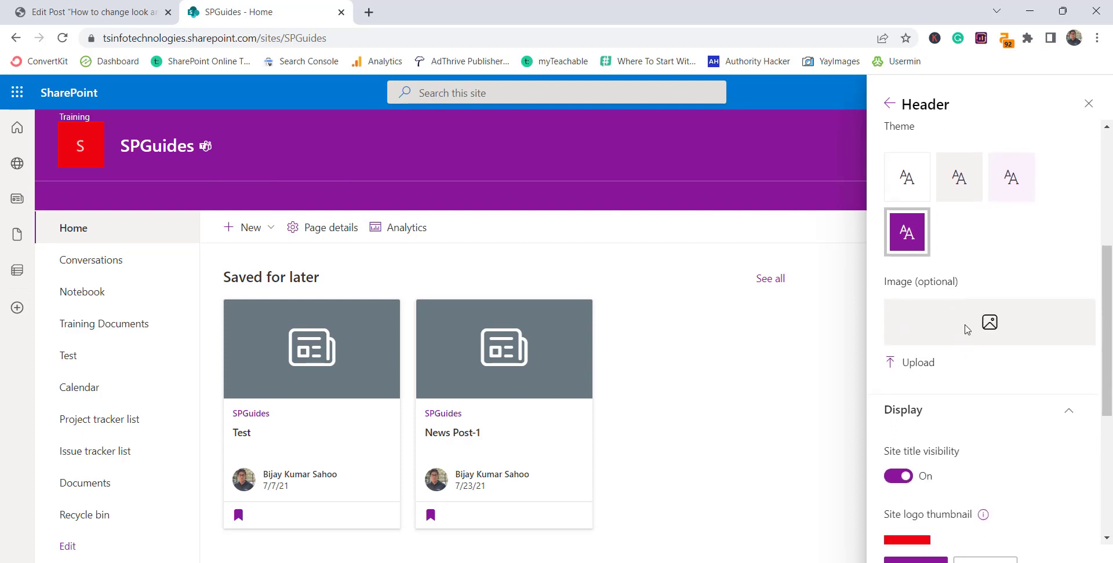
{"action": "scroll", "coordinate": [967, 330], "scroll_direction": "up", "scroll_amount": 2}
{"action": "scroll", "coordinate": [966, 329], "scroll_direction": "down", "scroll_amount": 2}
{"action": "scroll", "coordinate": [983, 375], "scroll_direction": "down", "scroll_amount": 2}
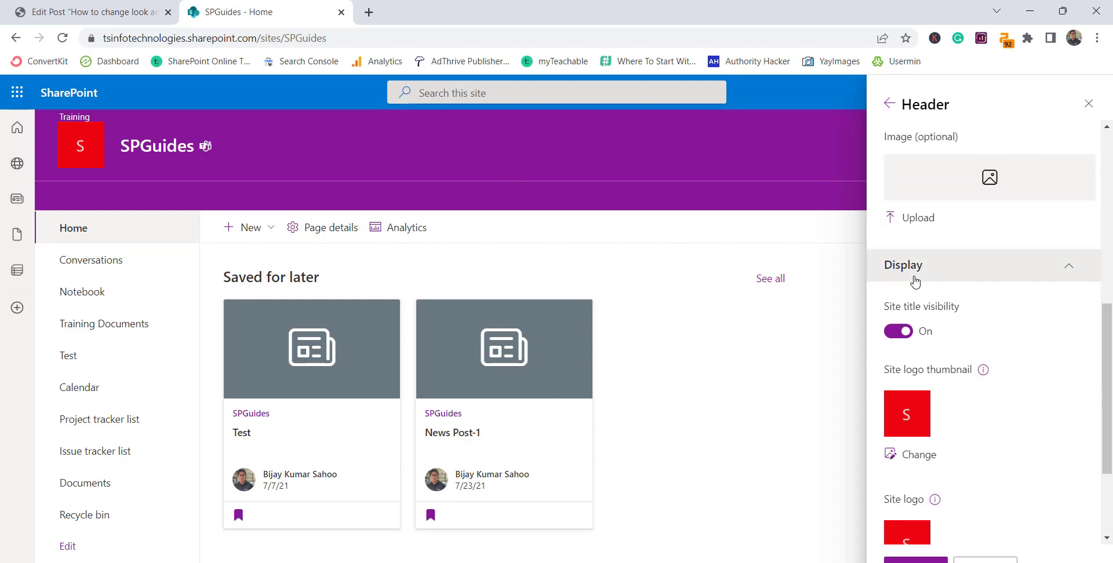
{"action": "left_click", "coordinate": [902, 337]}
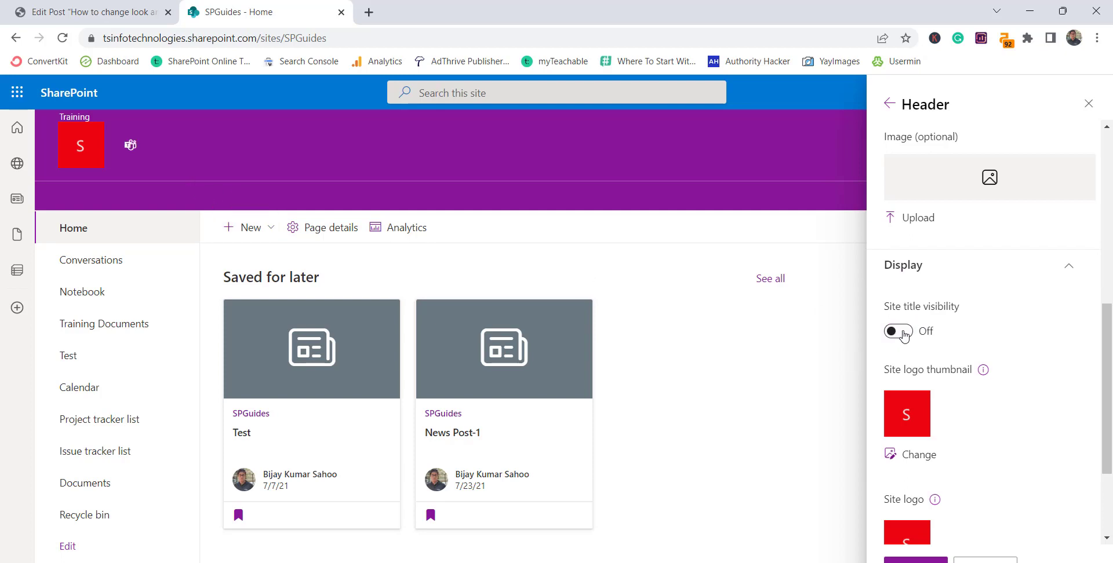
{"action": "left_click", "coordinate": [902, 333]}
{"action": "left_click", "coordinate": [902, 333]}
{"action": "left_click", "coordinate": [902, 332]}
{"action": "scroll", "coordinate": [1006, 371], "scroll_direction": "down", "scroll_amount": 3}
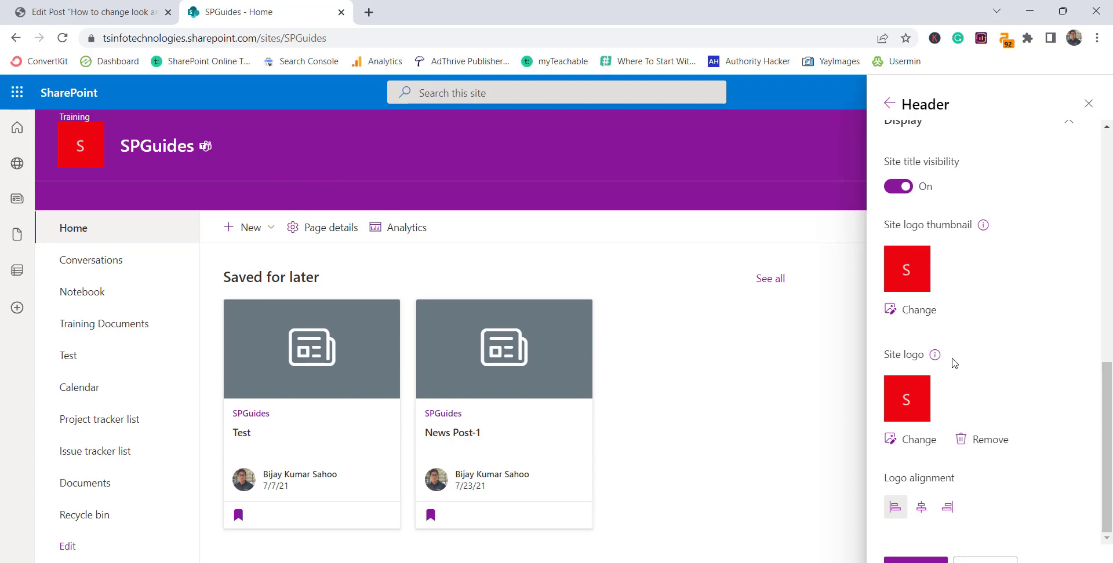
- Replace the site logo with the SPGuides SharePoint Logo image file
{"action": "left_click", "coordinate": [911, 440]}
{"action": "left_click", "coordinate": [230, 117]}
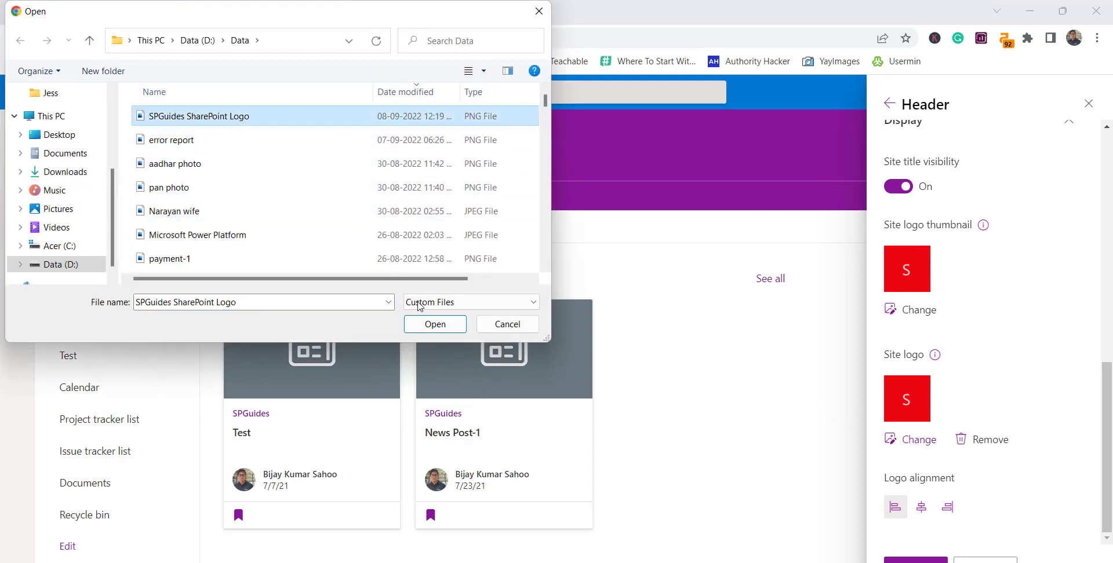
{"action": "left_click", "coordinate": [430, 324]}
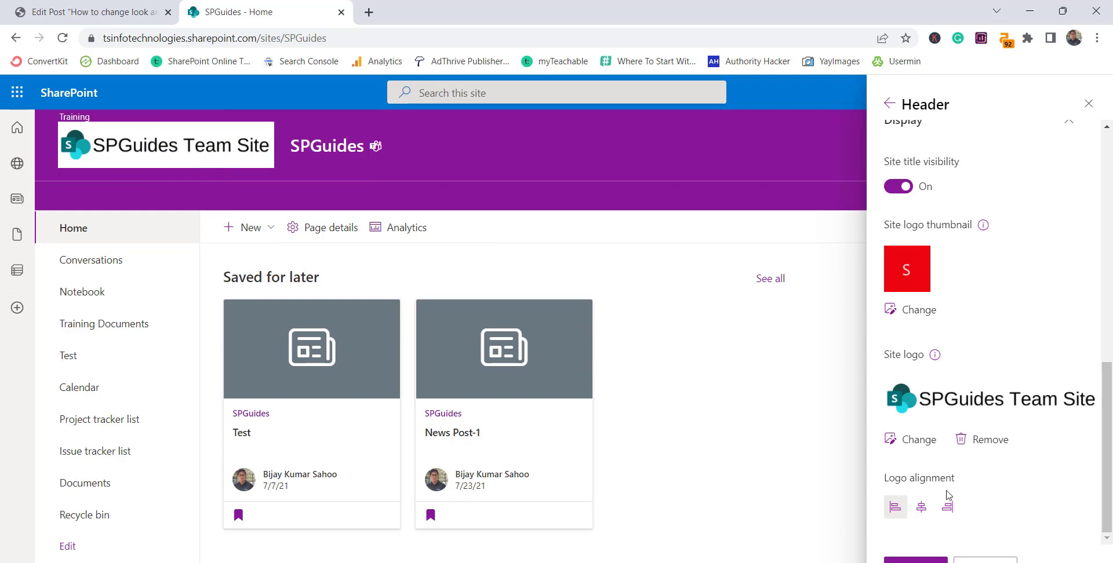
- Centre the logo, turn Site title visibility off, and save the header
{"action": "left_click", "coordinate": [922, 508]}
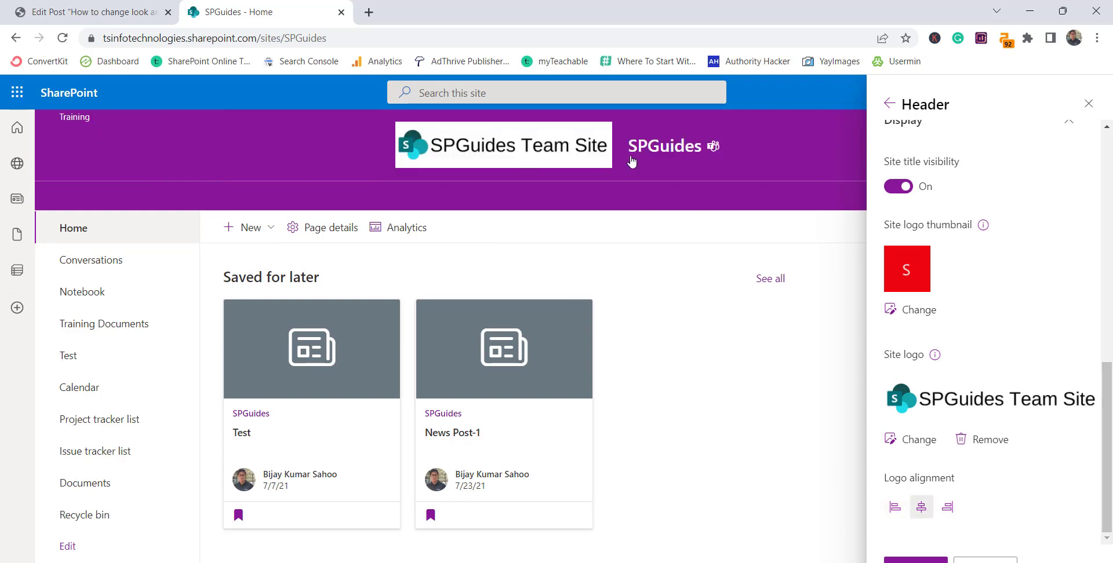
{"action": "left_click", "coordinate": [899, 187]}
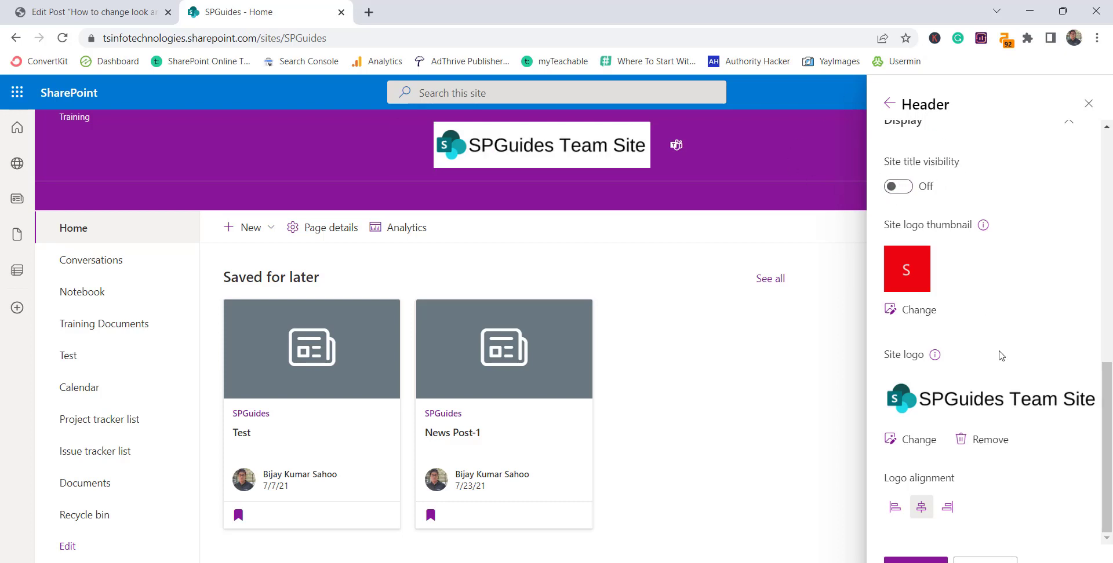
{"action": "left_click", "coordinate": [938, 560]}
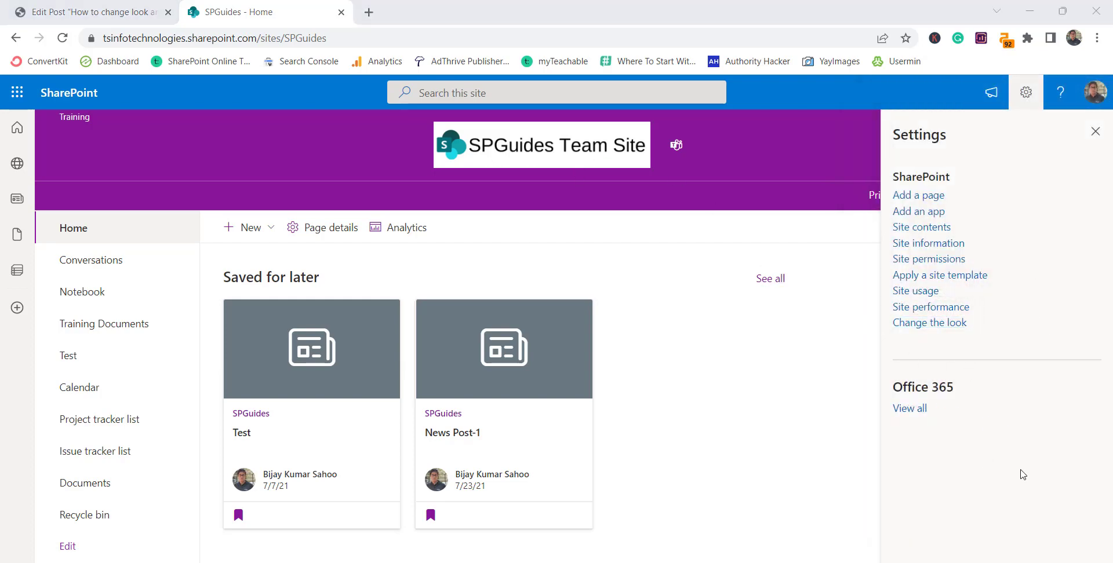
- In Header settings, test Right and Left logo alignment, ending with the logo centred
{"action": "left_click", "coordinate": [943, 328]}
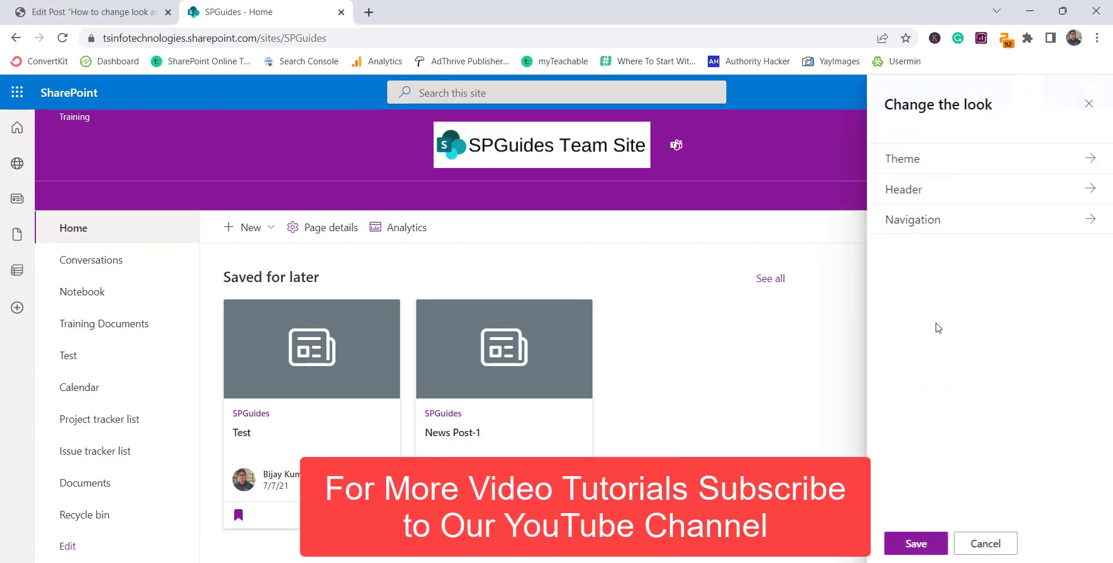
{"action": "left_click", "coordinate": [924, 202]}
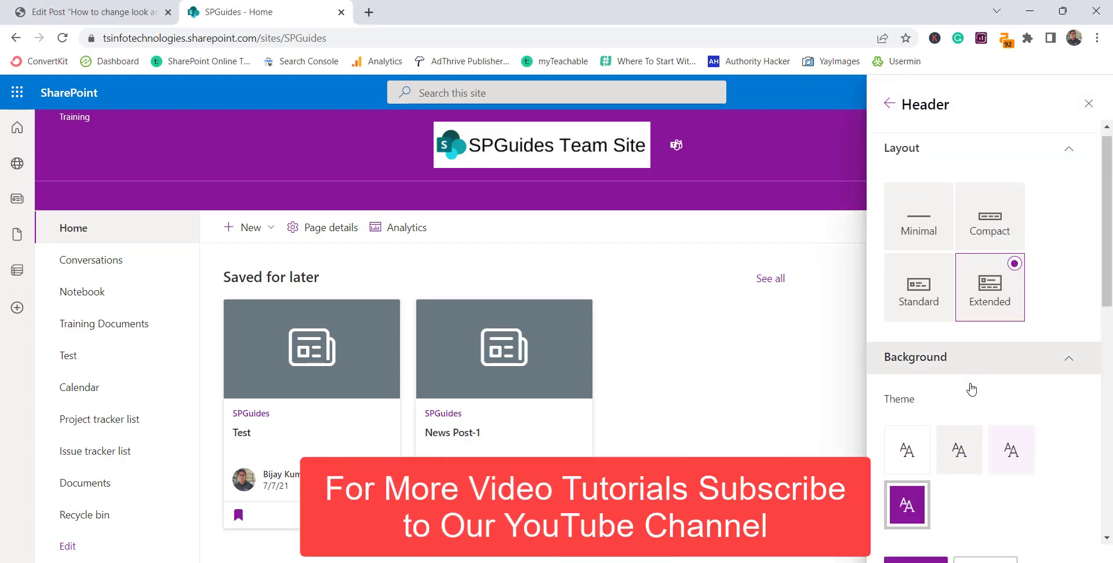
{"action": "scroll", "coordinate": [969, 387], "scroll_direction": "down", "scroll_amount": 5}
{"action": "scroll", "coordinate": [971, 383], "scroll_direction": "down", "scroll_amount": 4}
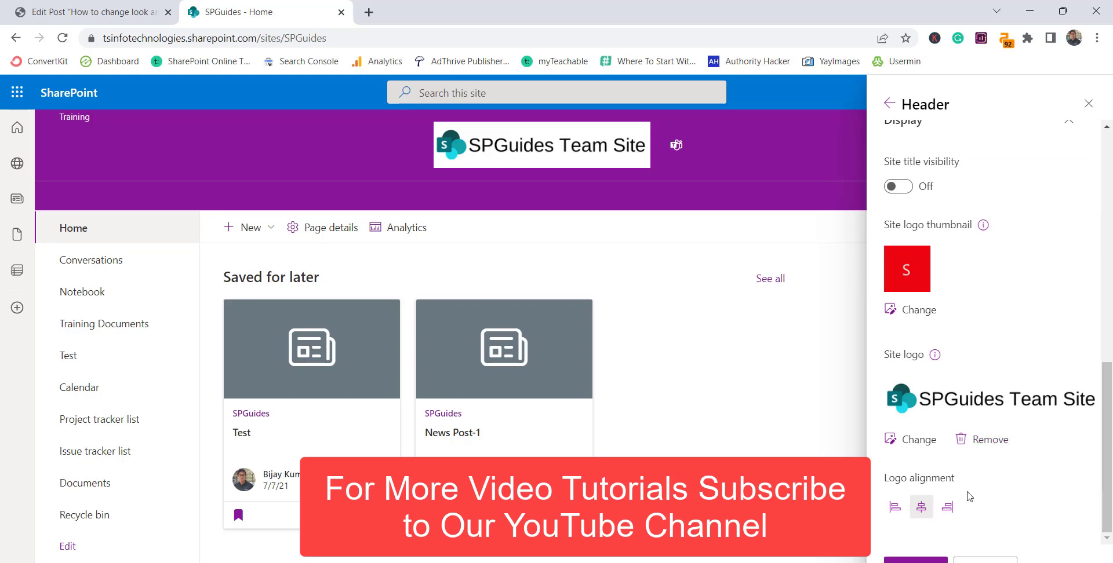
{"action": "left_click", "coordinate": [948, 509]}
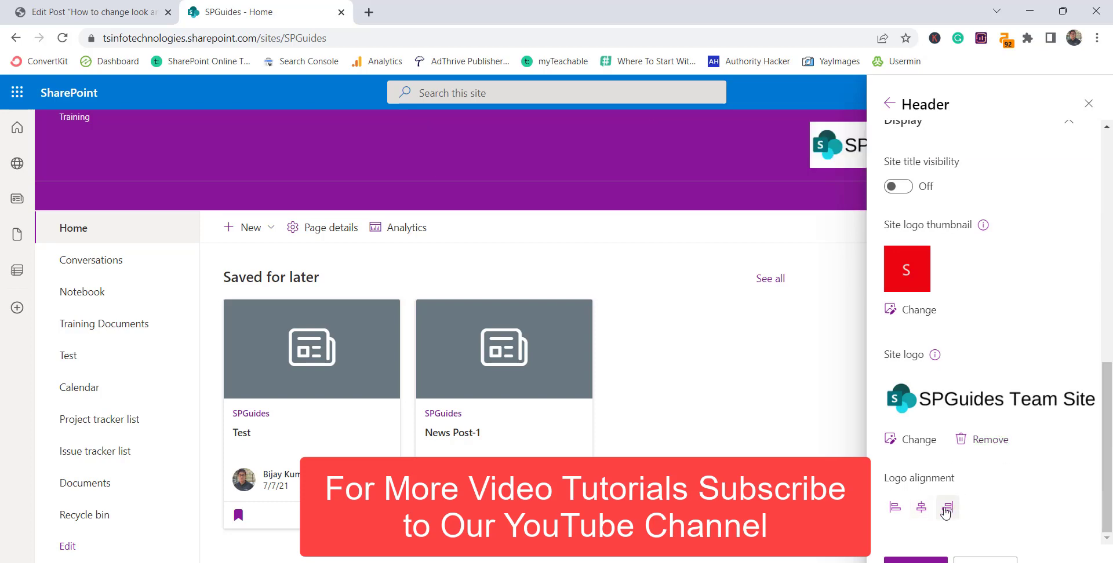
{"action": "left_click", "coordinate": [896, 509]}
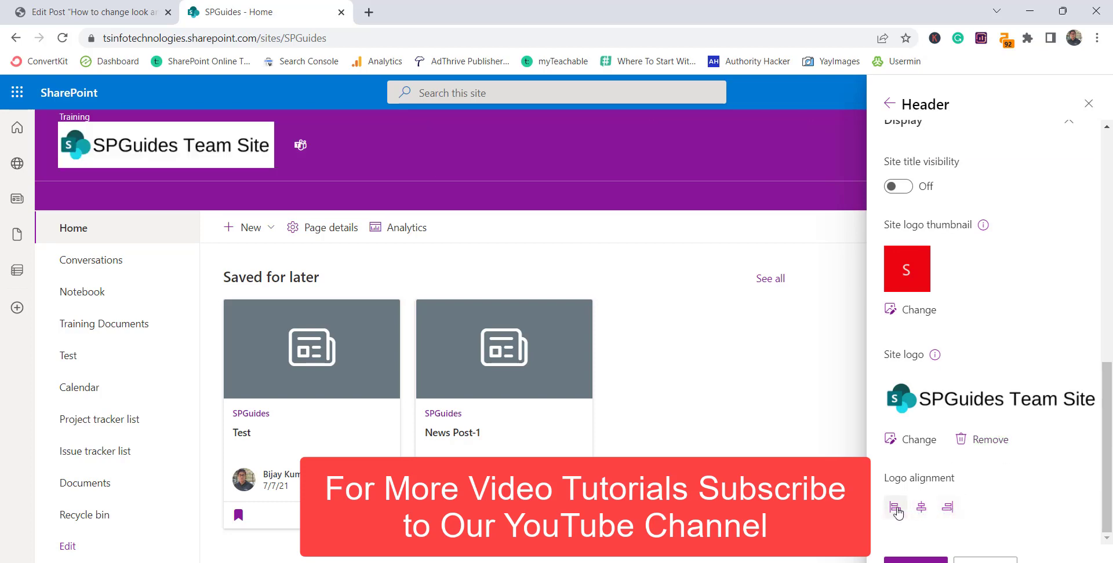
{"action": "left_click", "coordinate": [922, 508]}
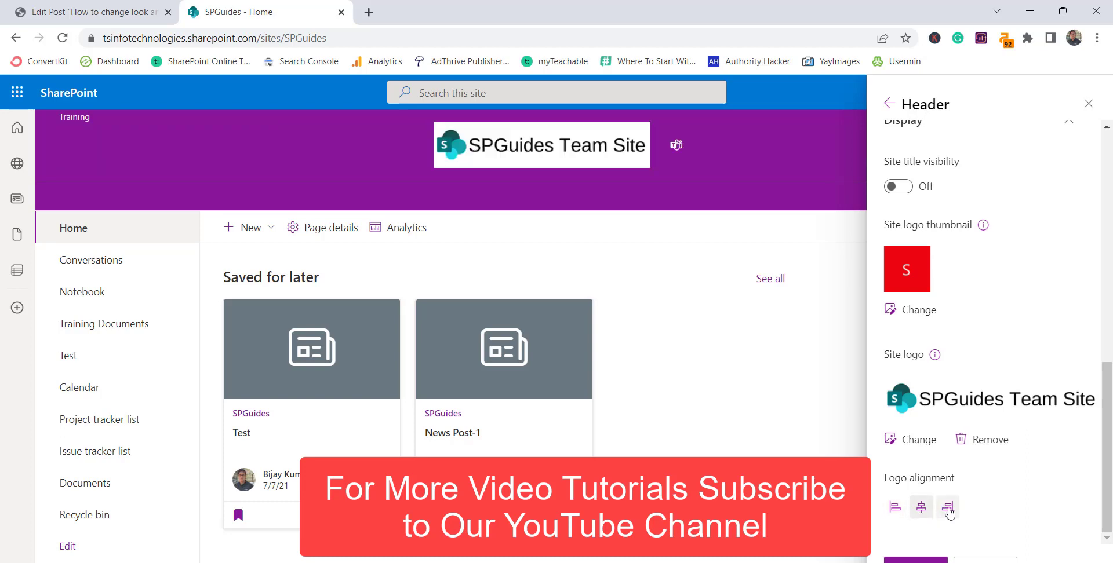
{"action": "left_click", "coordinate": [948, 508]}
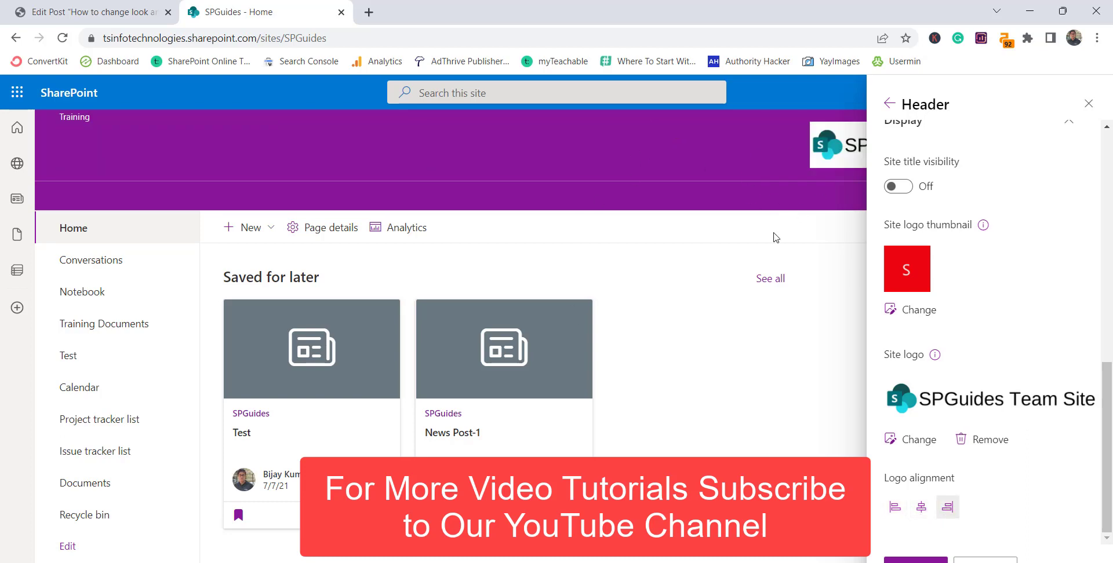
{"action": "left_click", "coordinate": [921, 509]}
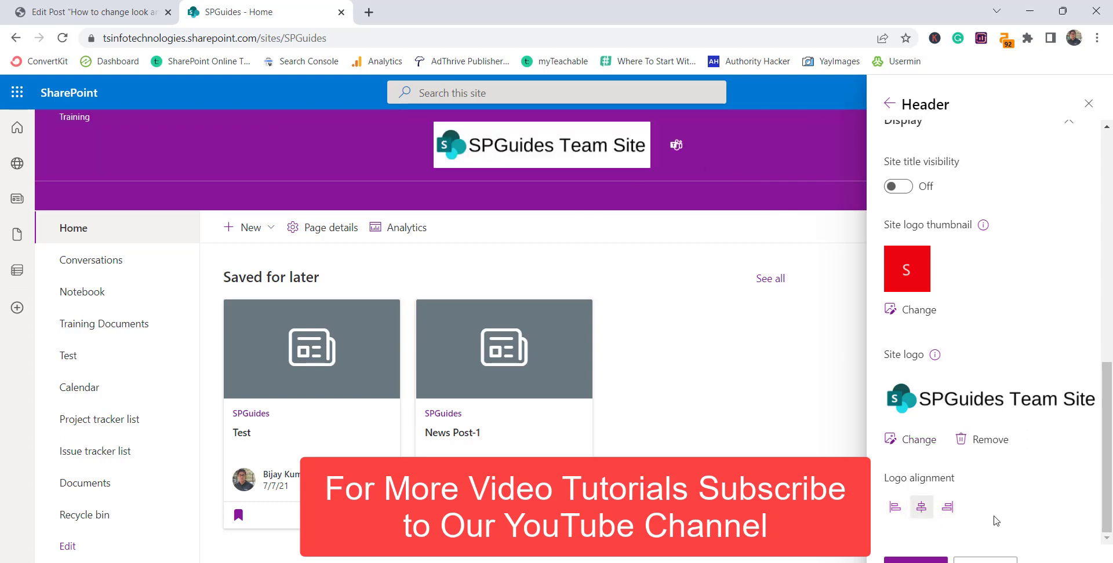
{"action": "left_click", "coordinate": [1003, 560]}
- Keep navigation visible and Horizontal, try Cascading, then save with the Mega menu style
{"action": "left_click", "coordinate": [929, 323]}
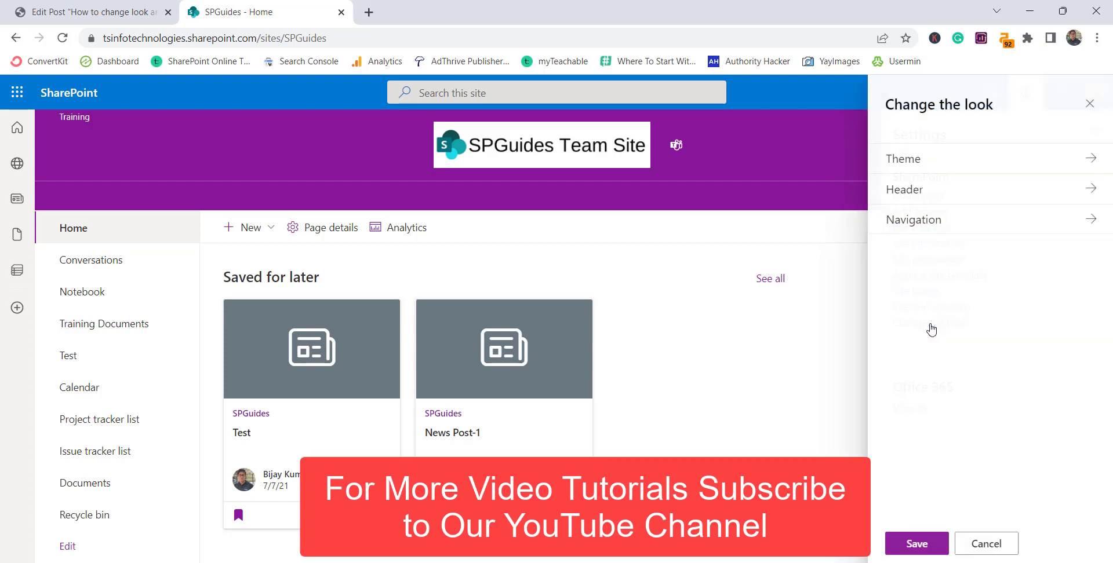
{"action": "left_click", "coordinate": [932, 227]}
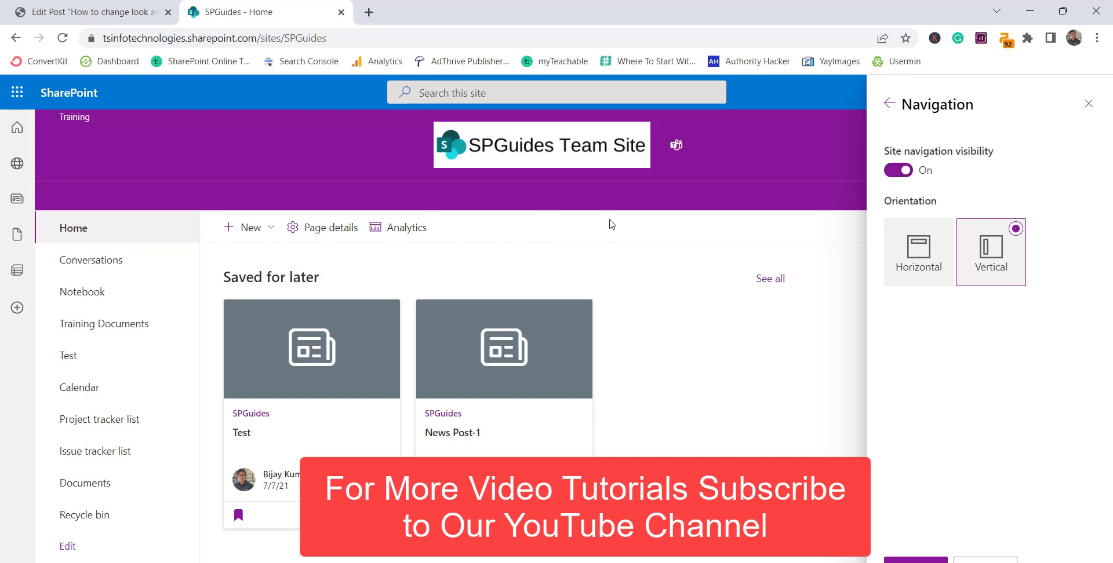
{"action": "left_click", "coordinate": [897, 171]}
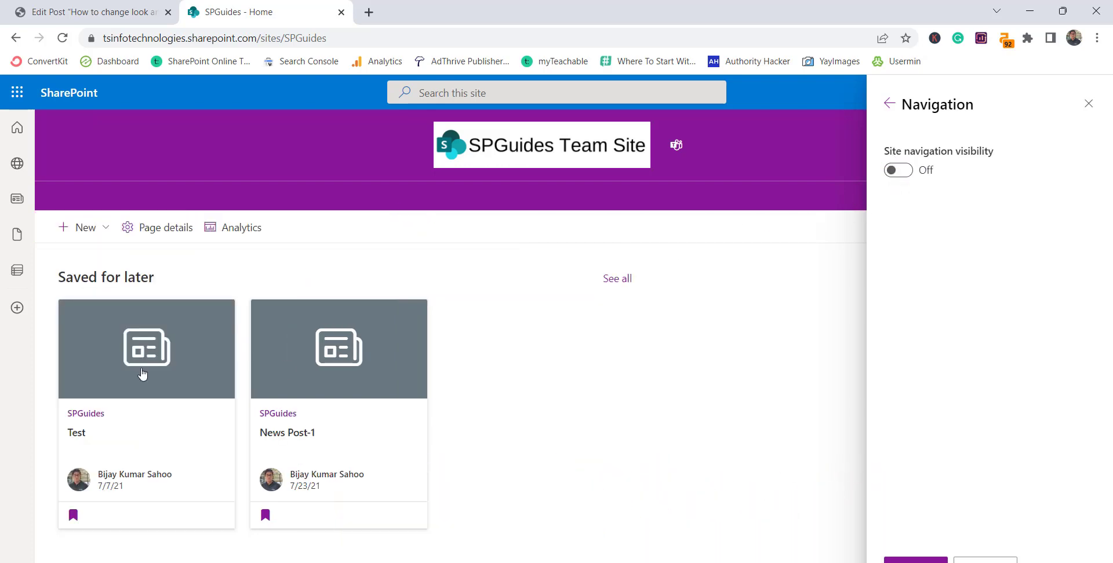
{"action": "left_click", "coordinate": [904, 174]}
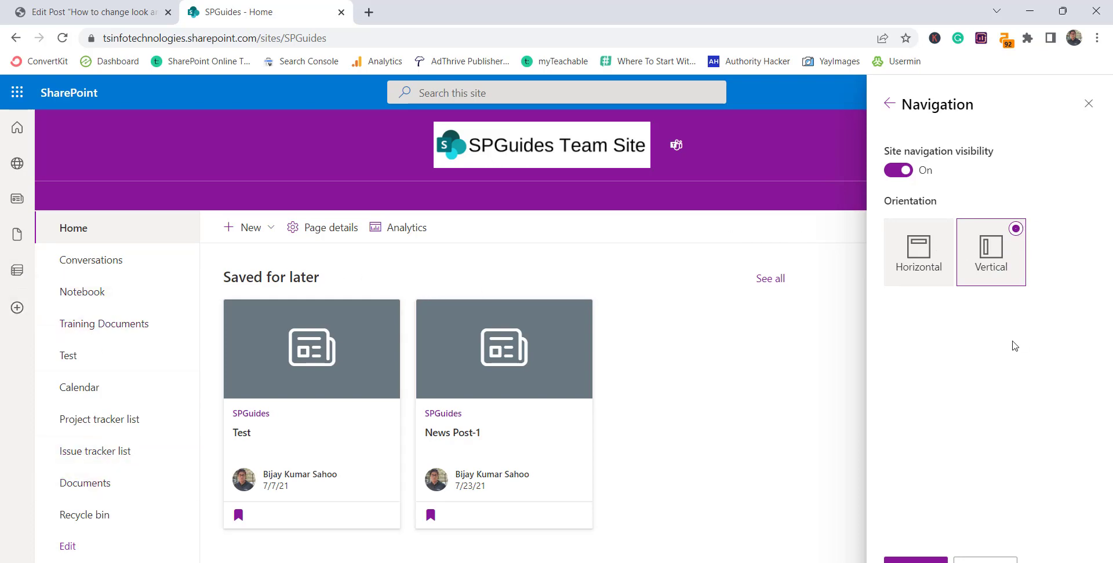
{"action": "left_click", "coordinate": [941, 234]}
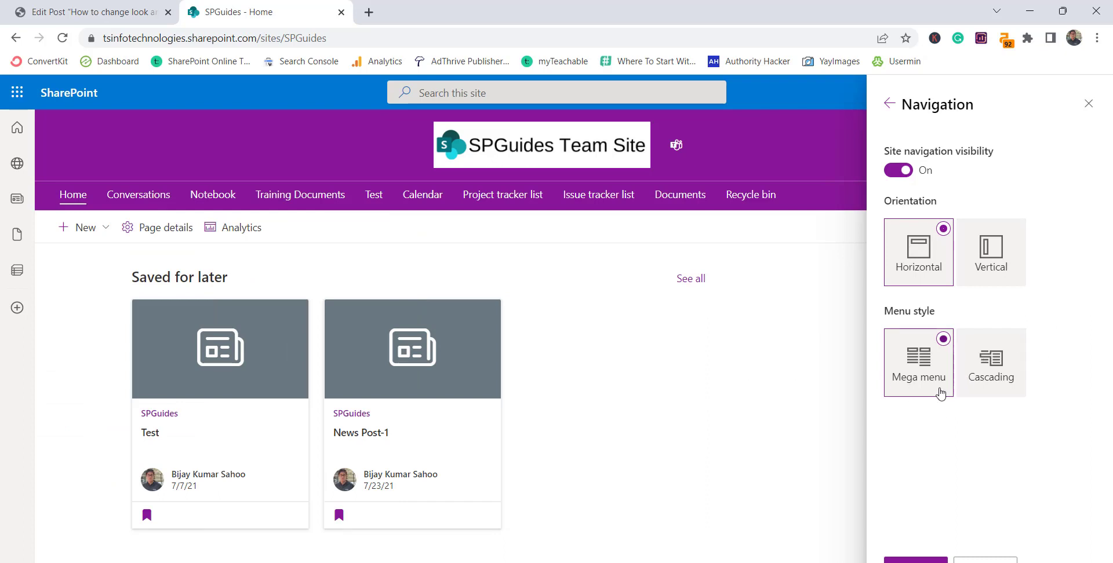
{"action": "left_click", "coordinate": [1004, 377]}
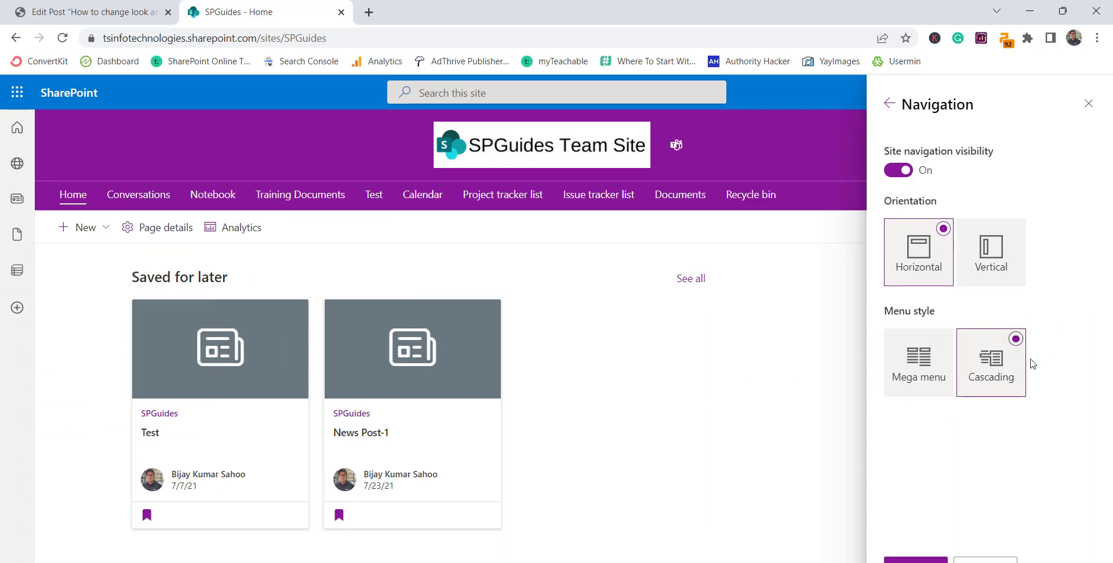
{"action": "left_click", "coordinate": [938, 369]}
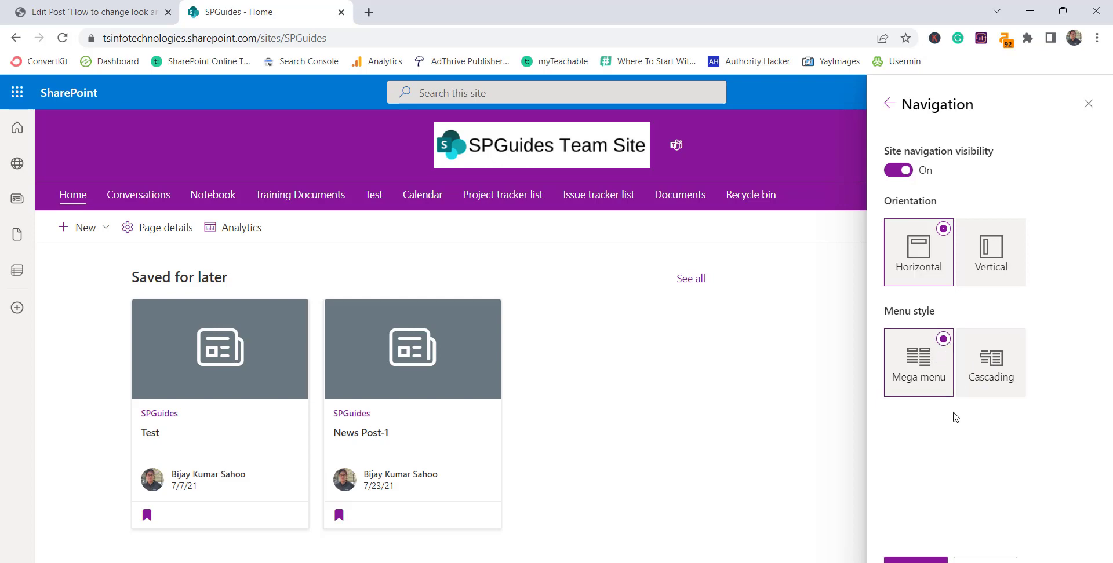
{"action": "left_click", "coordinate": [937, 560]}
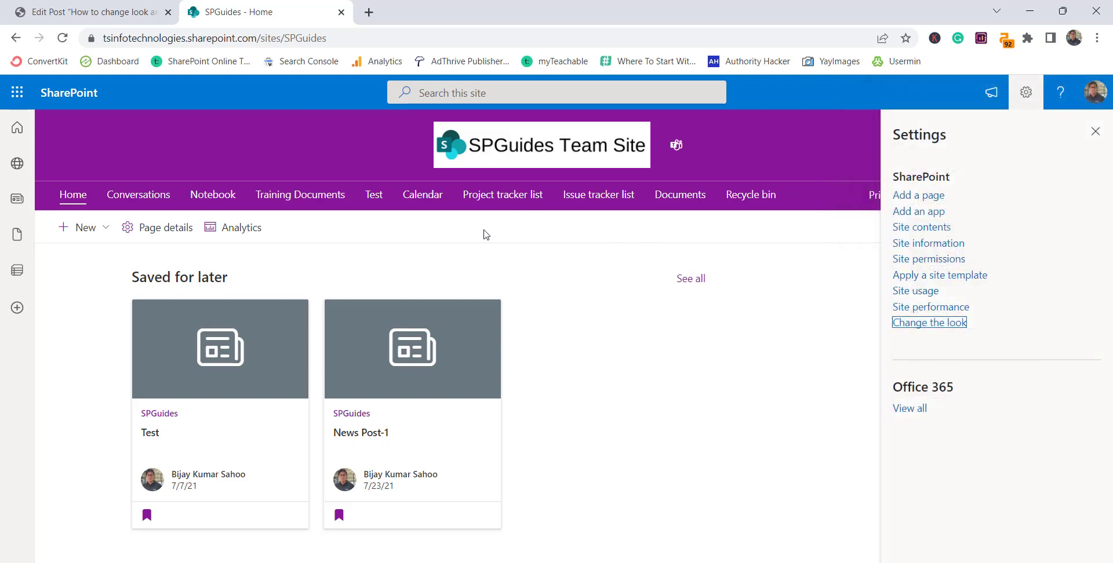
- Close the site settings panel and reload the site to show the new navigation
{"action": "left_click", "coordinate": [1095, 132]}
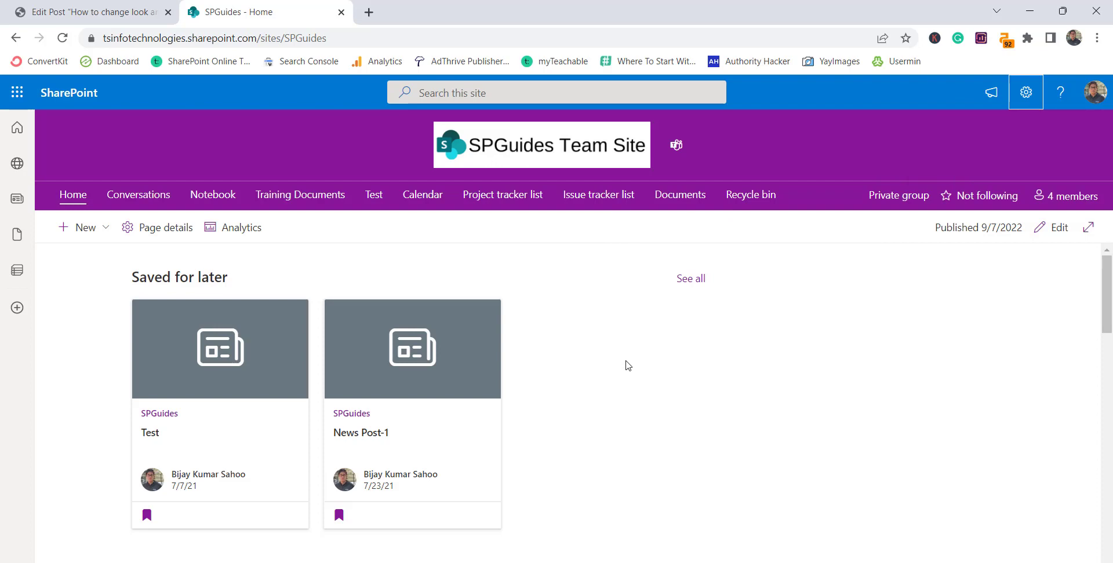
{"action": "left_click", "coordinate": [350, 36]}
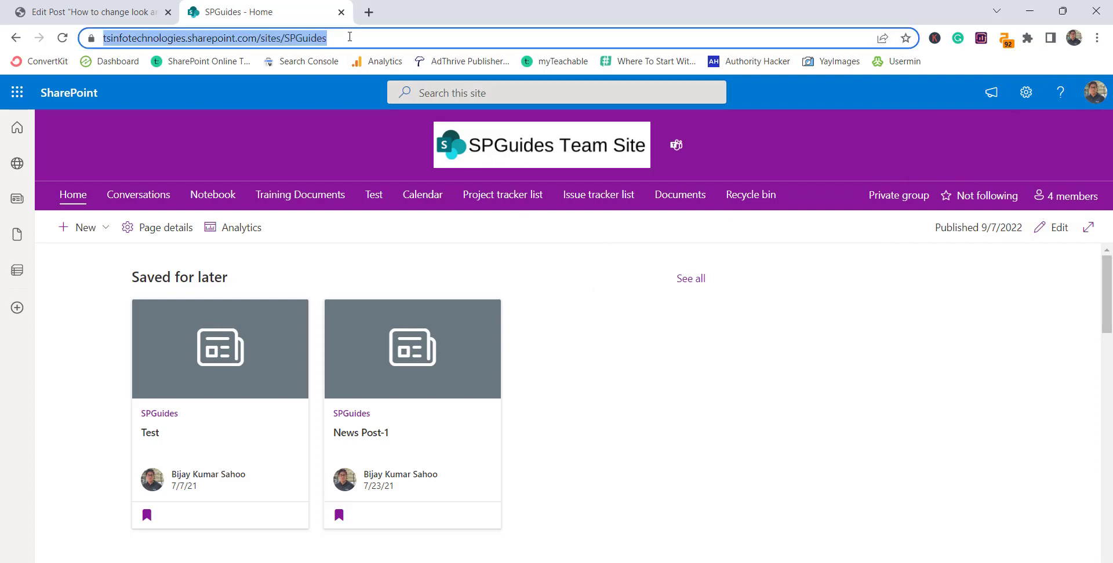
{"action": "key", "text": "Return"}
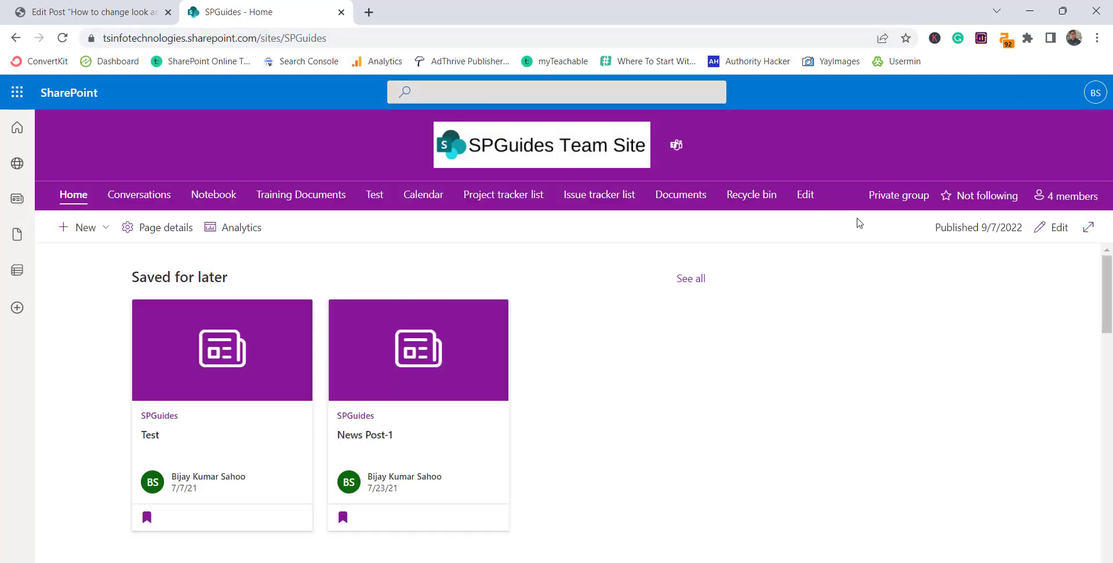
- Make Test a sub link under Training Documents and save the navigation
{"action": "left_click", "coordinate": [807, 196]}
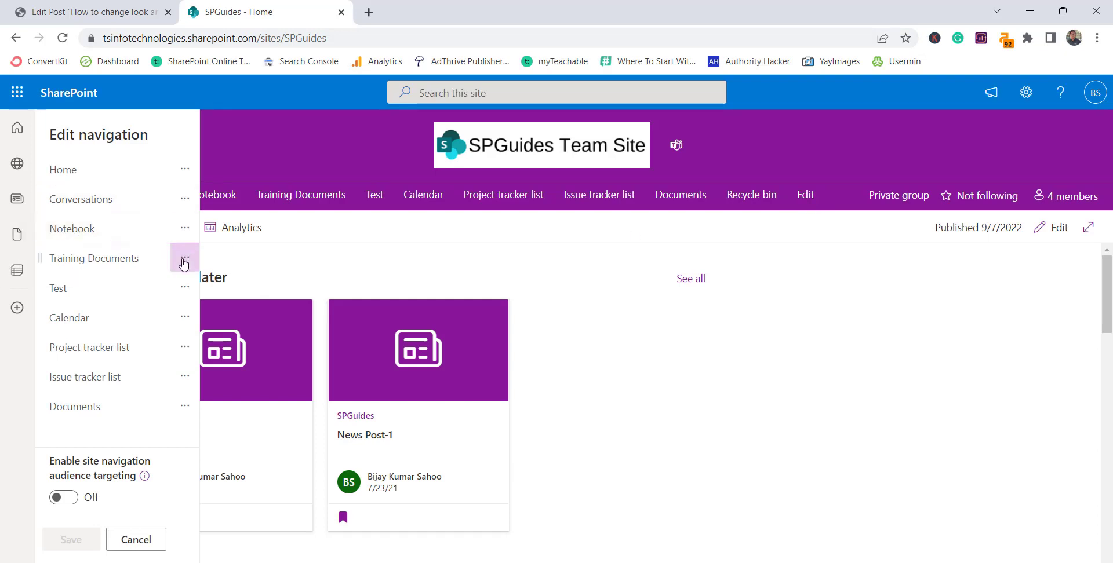
{"action": "left_click", "coordinate": [184, 292]}
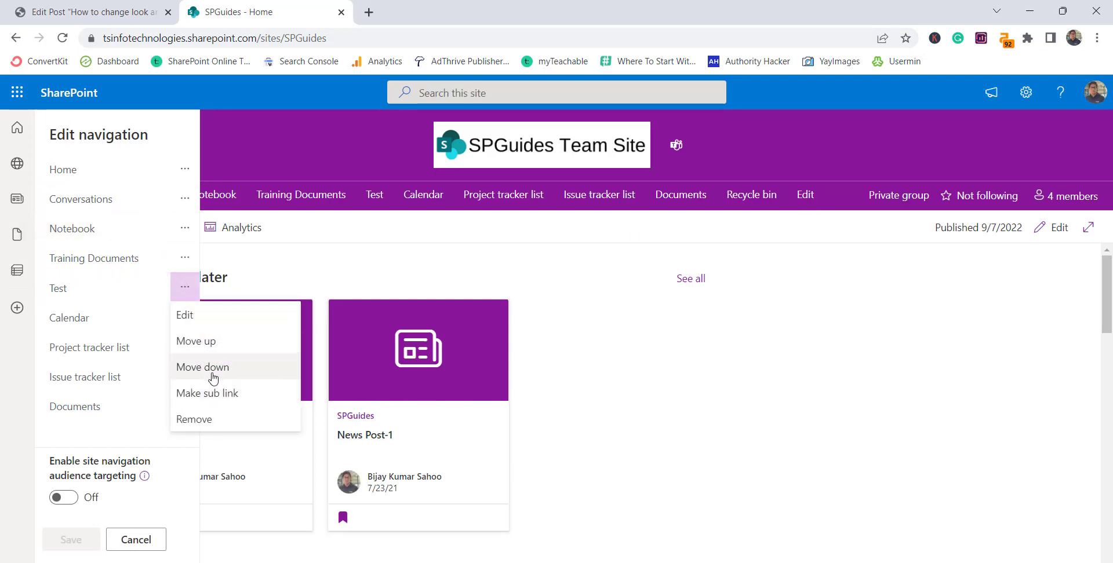
{"action": "left_click", "coordinate": [214, 392]}
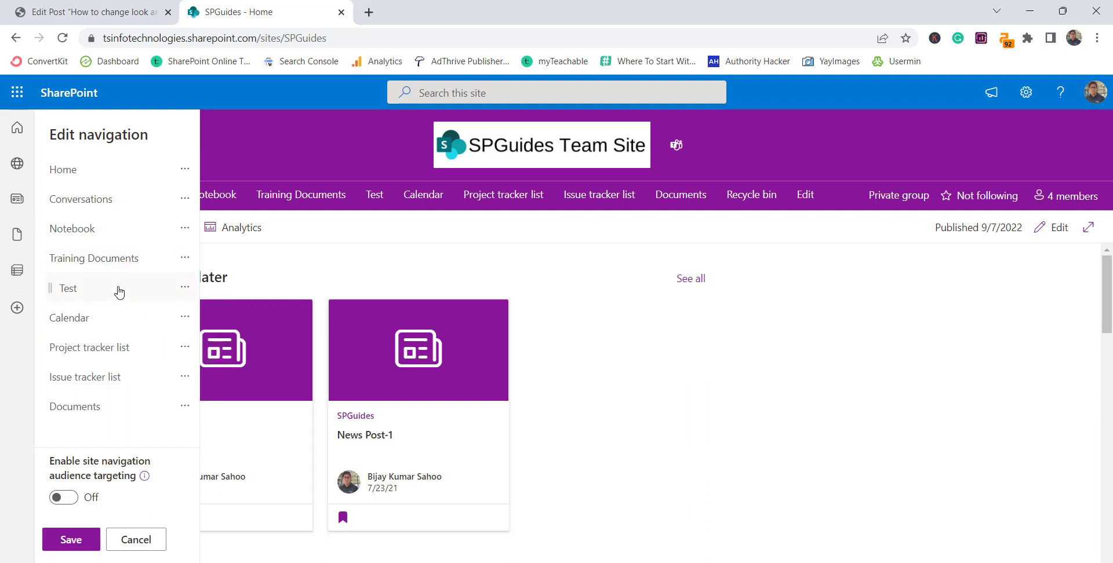
{"action": "left_click", "coordinate": [56, 539]}
{"action": "mouse_move", "coordinate": [355, 194]}
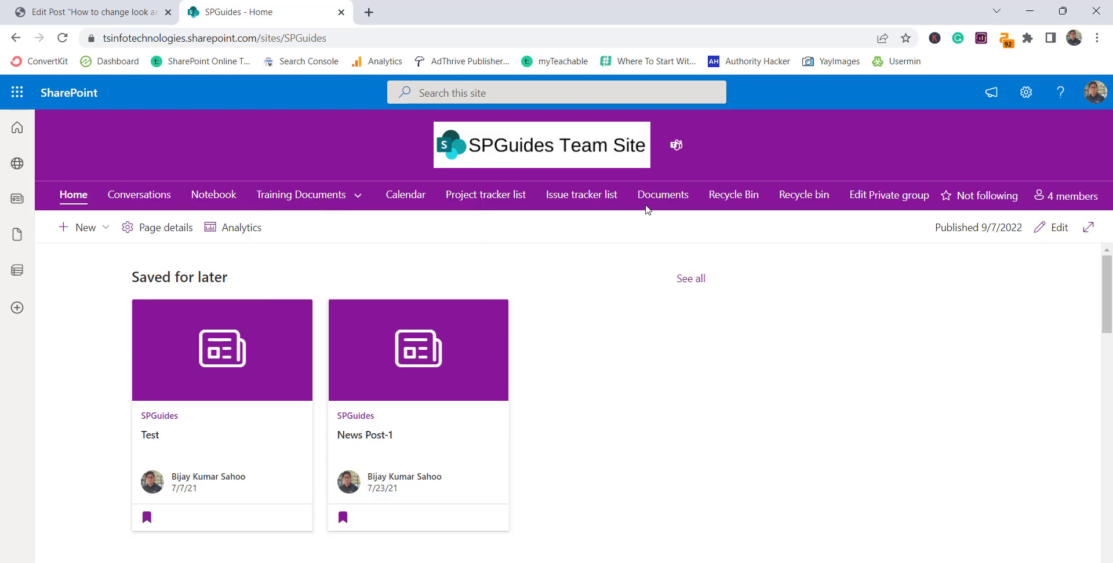
- Review the Navigation styles under Change the look, then cancel back to Settings
{"action": "left_click", "coordinate": [1026, 92]}
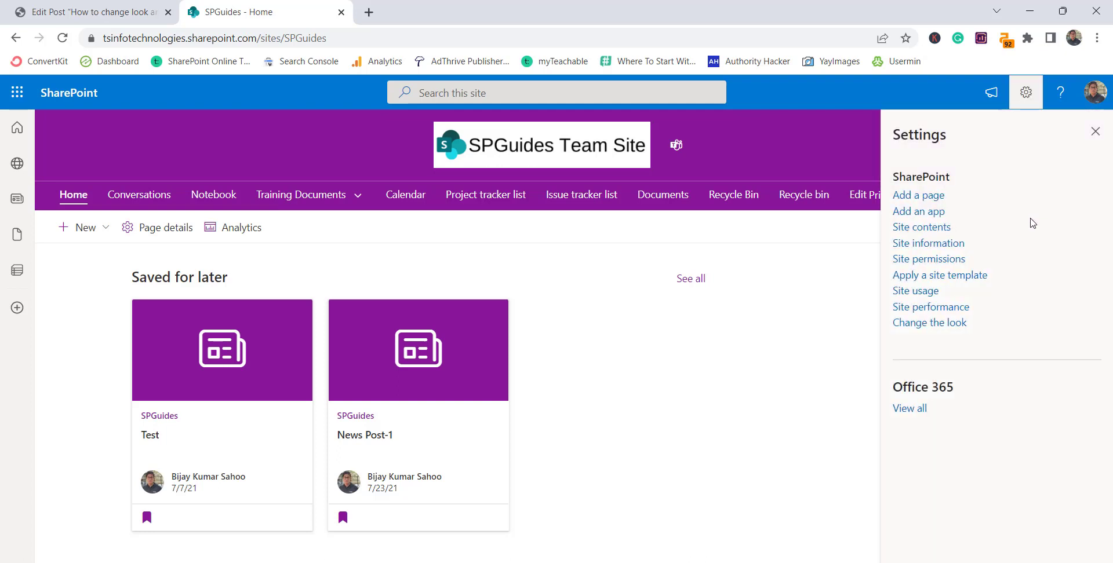
{"action": "left_click", "coordinate": [959, 323]}
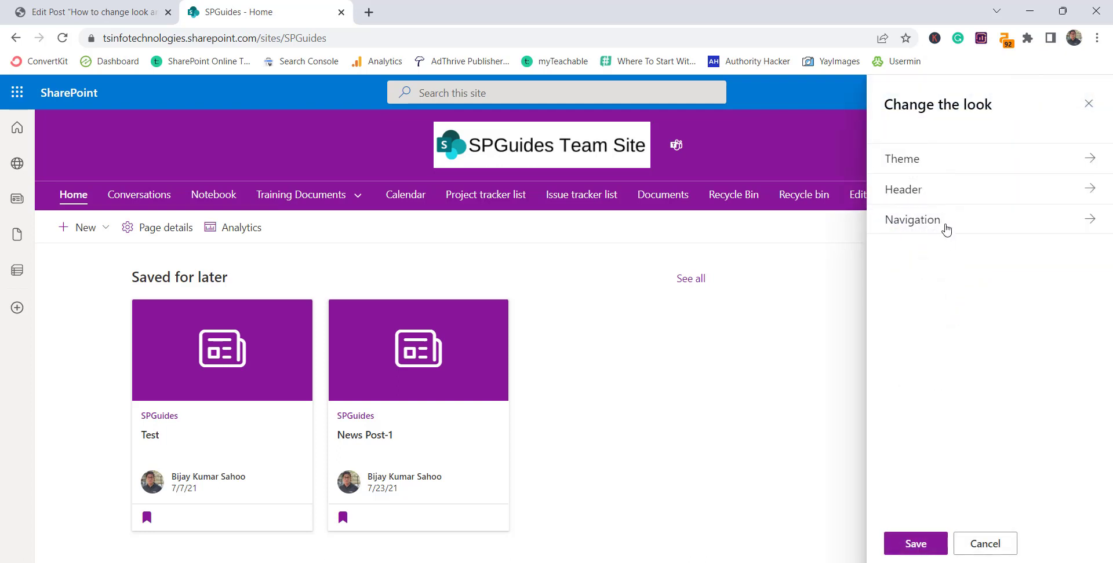
{"action": "left_click", "coordinate": [946, 230]}
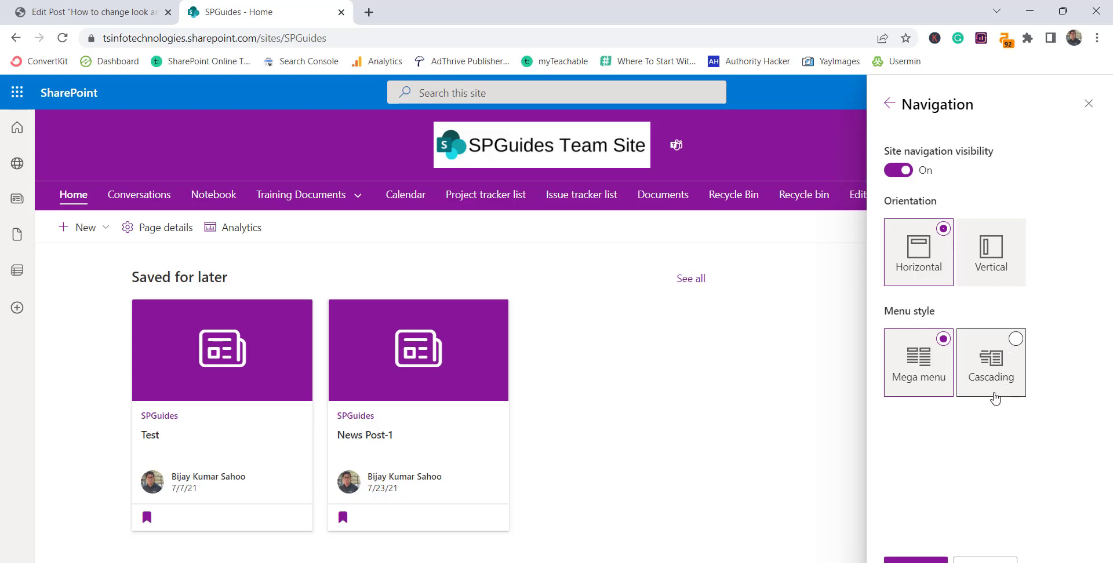
{"action": "left_click", "coordinate": [984, 561]}
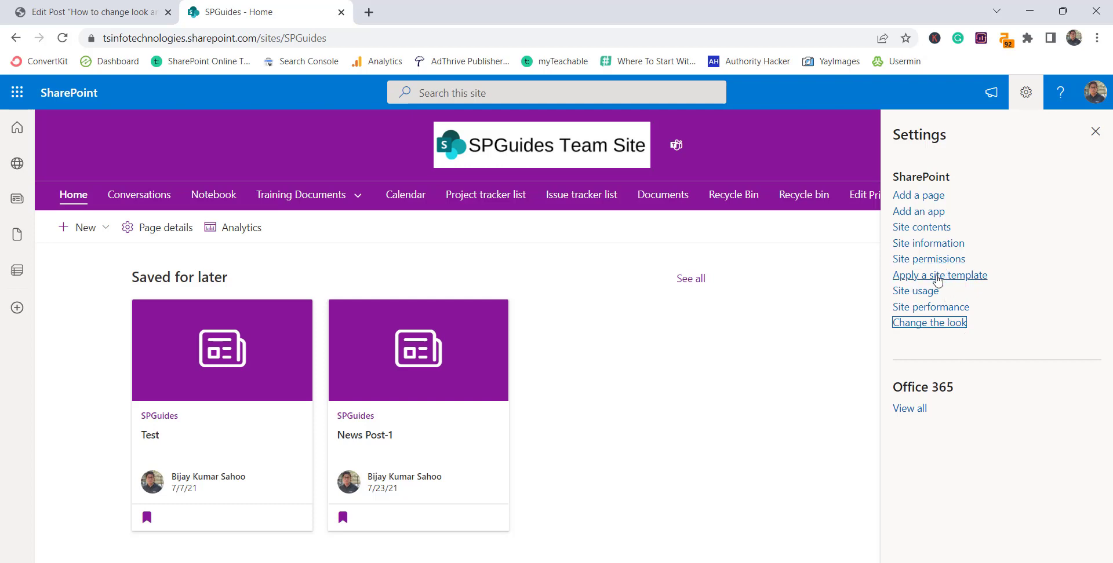
- Browse the site template gallery and check the From your organization tab
{"action": "left_click", "coordinate": [972, 276]}
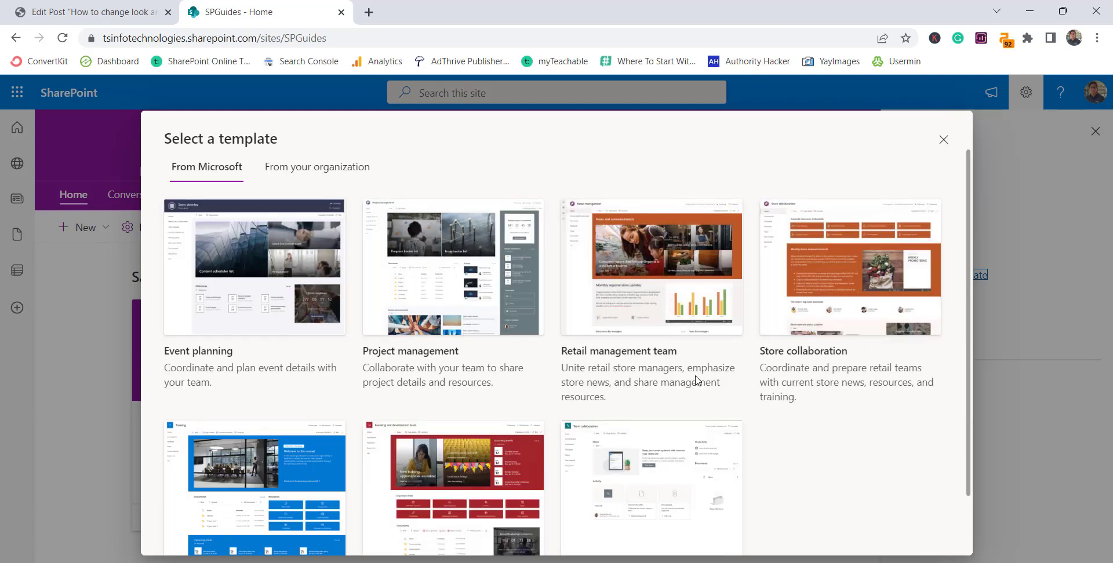
{"action": "scroll", "coordinate": [693, 378], "scroll_direction": "down", "scroll_amount": 2}
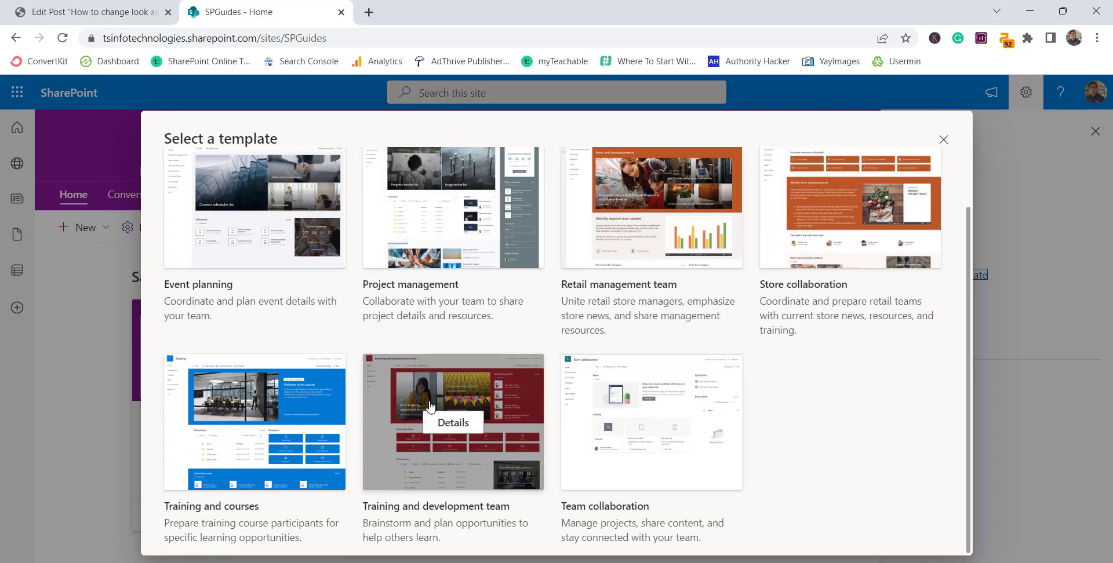
{"action": "mouse_move", "coordinate": [568, 385]}
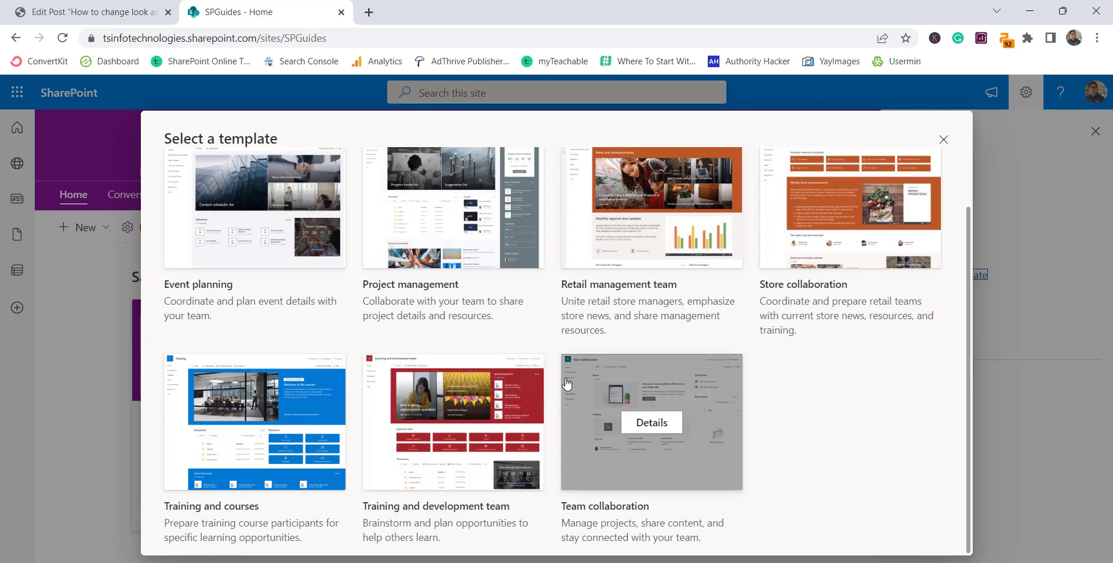
{"action": "scroll", "coordinate": [568, 385], "scroll_direction": "up", "scroll_amount": 2}
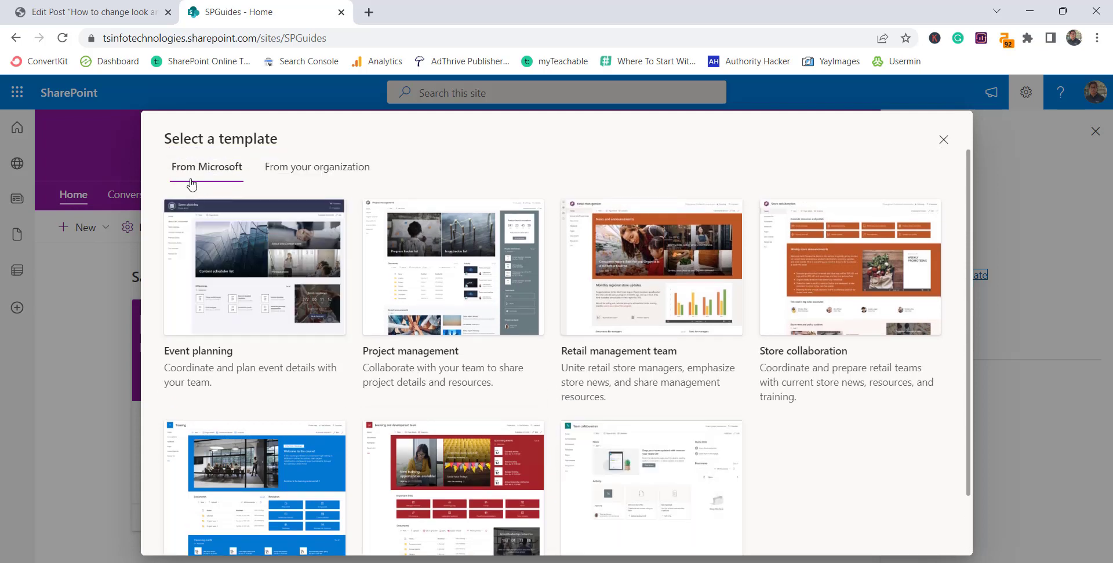
{"action": "left_click", "coordinate": [298, 175]}
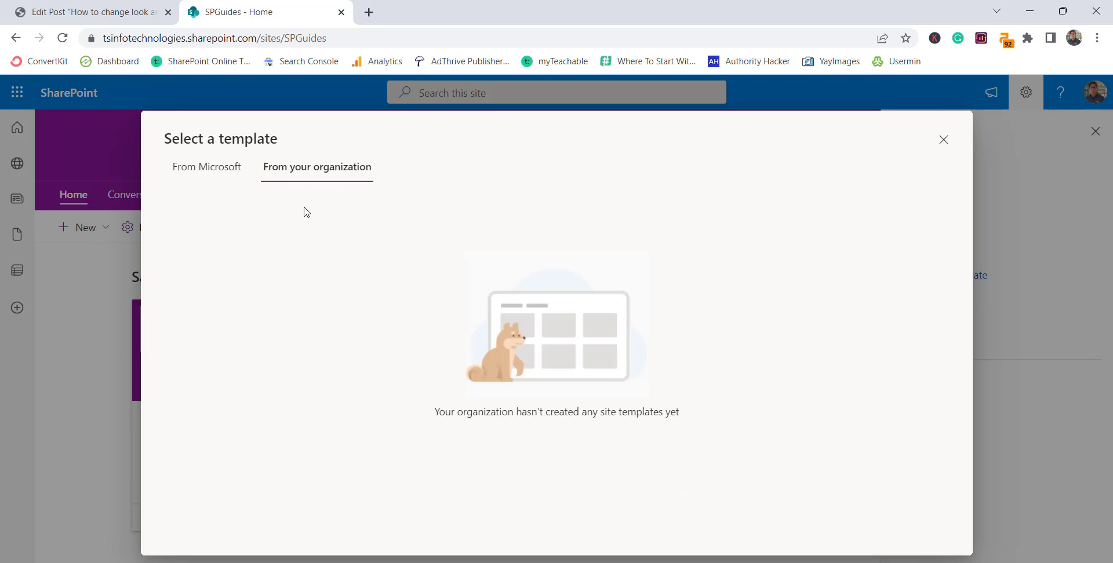
- Back on From Microsoft, open the Training and development team template details
{"action": "left_click", "coordinate": [227, 173]}
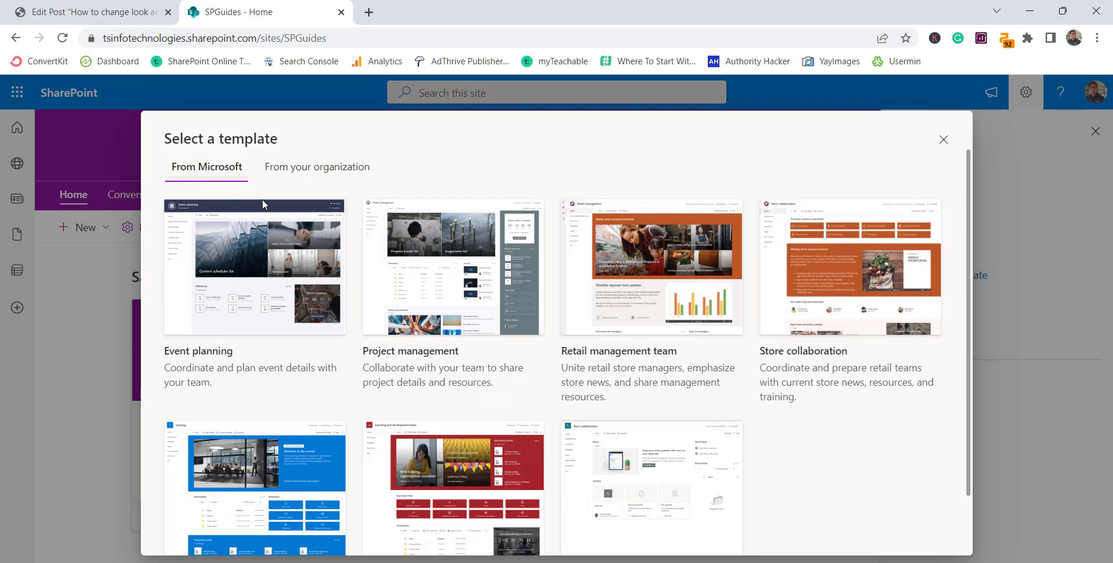
{"action": "scroll", "coordinate": [451, 452], "scroll_direction": "down", "scroll_amount": 2}
{"action": "scroll", "coordinate": [451, 468], "scroll_direction": "down", "scroll_amount": 1}
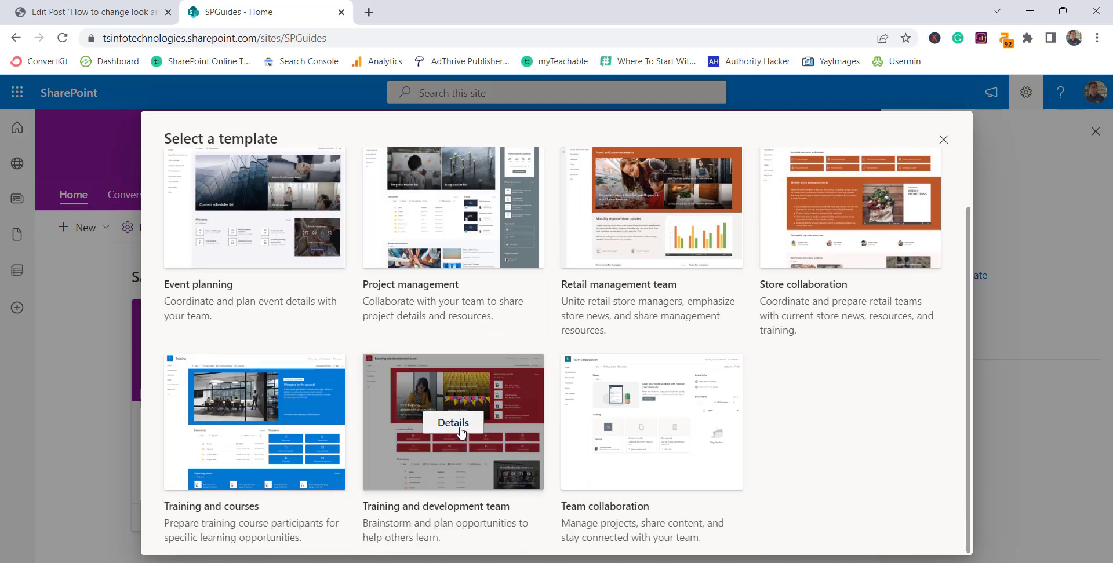
{"action": "left_click", "coordinate": [459, 426]}
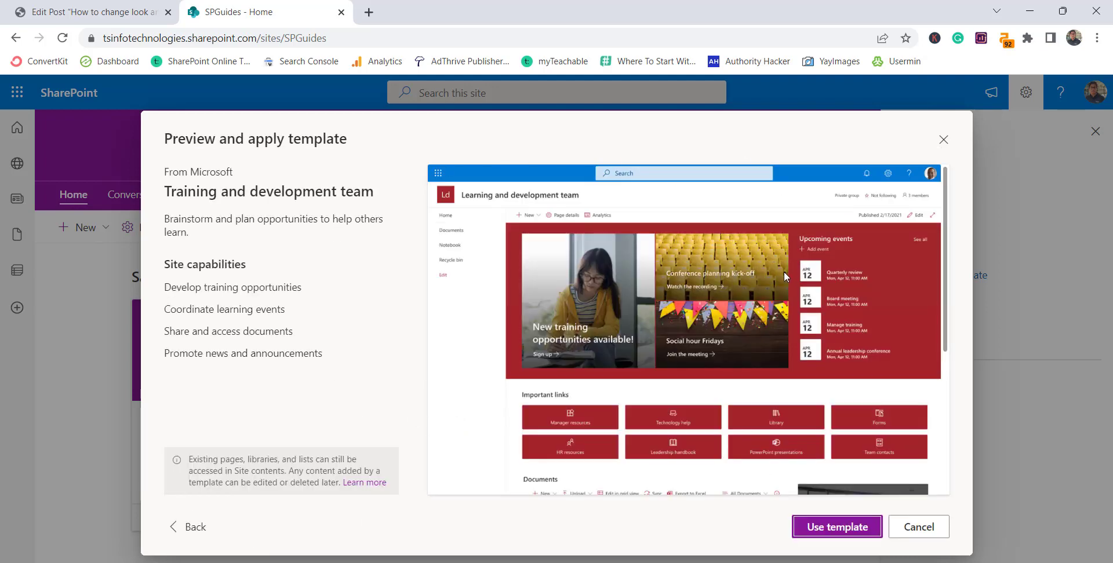
- Use the Training and development template, review the restyled home page, then switch to PowerPoint
{"action": "left_click", "coordinate": [855, 529]}
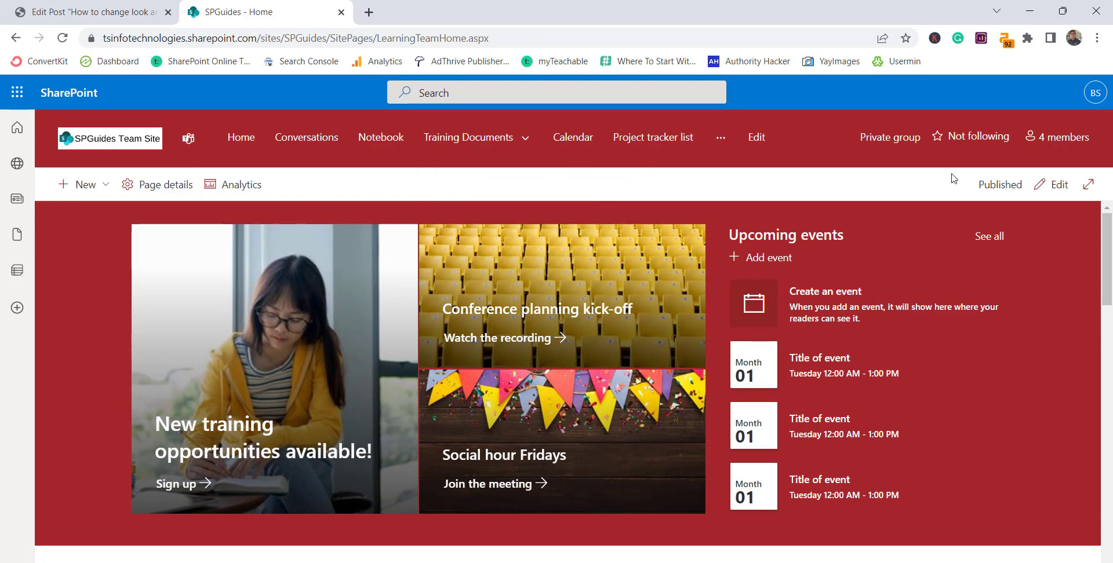
{"action": "scroll", "coordinate": [336, 374], "scroll_direction": "down", "scroll_amount": 7}
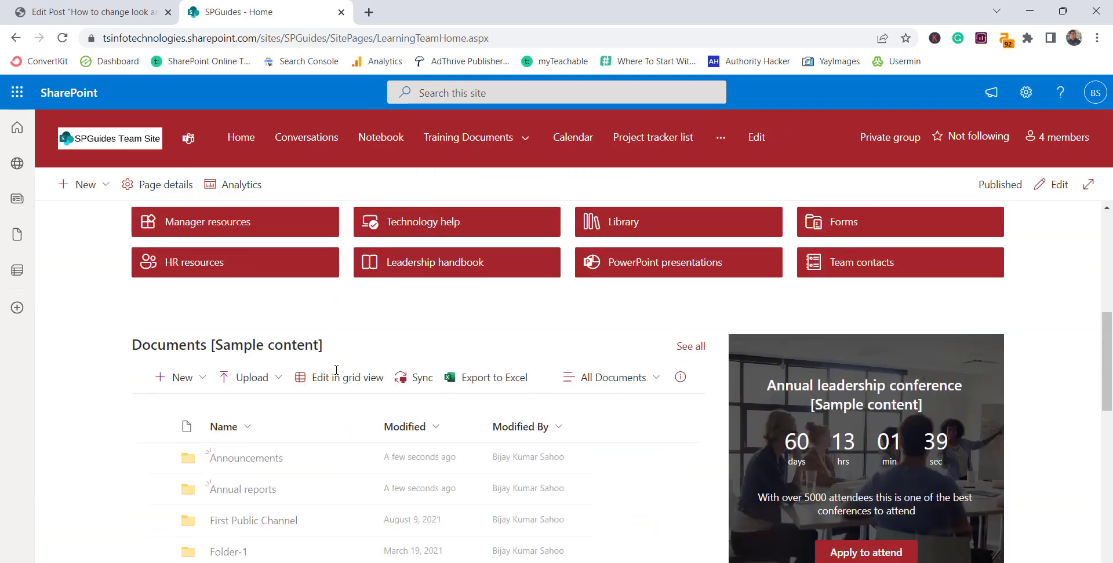
{"action": "scroll", "coordinate": [336, 373], "scroll_direction": "down", "scroll_amount": 2}
{"action": "scroll", "coordinate": [712, 453], "scroll_direction": "down", "scroll_amount": 4}
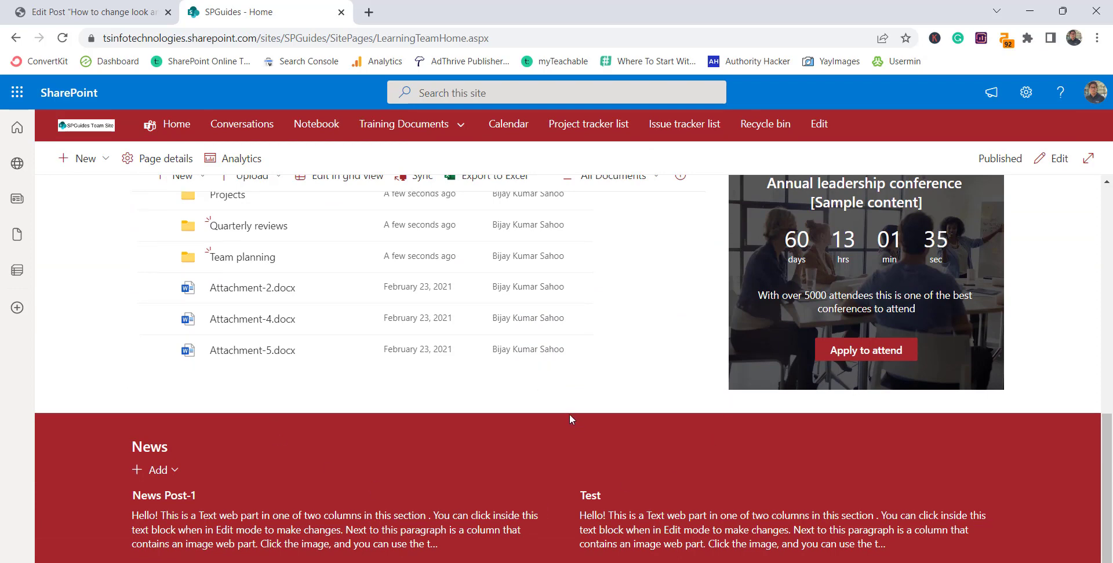
{"action": "scroll", "coordinate": [554, 397], "scroll_direction": "up", "scroll_amount": 6}
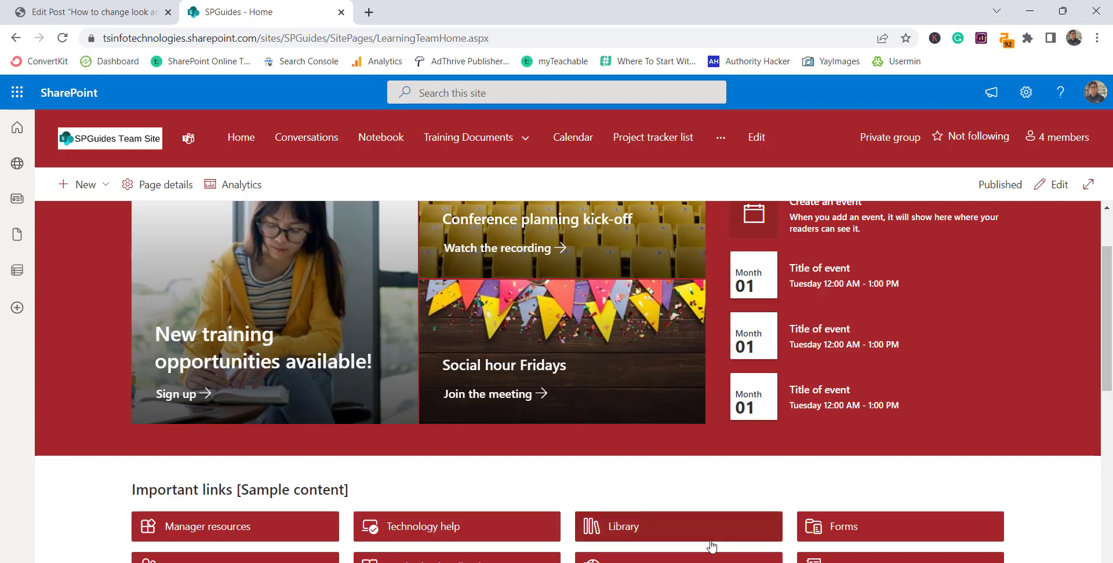
{"action": "mouse_move", "coordinate": [604, 562]}
{"action": "left_click", "coordinate": [604, 533]}
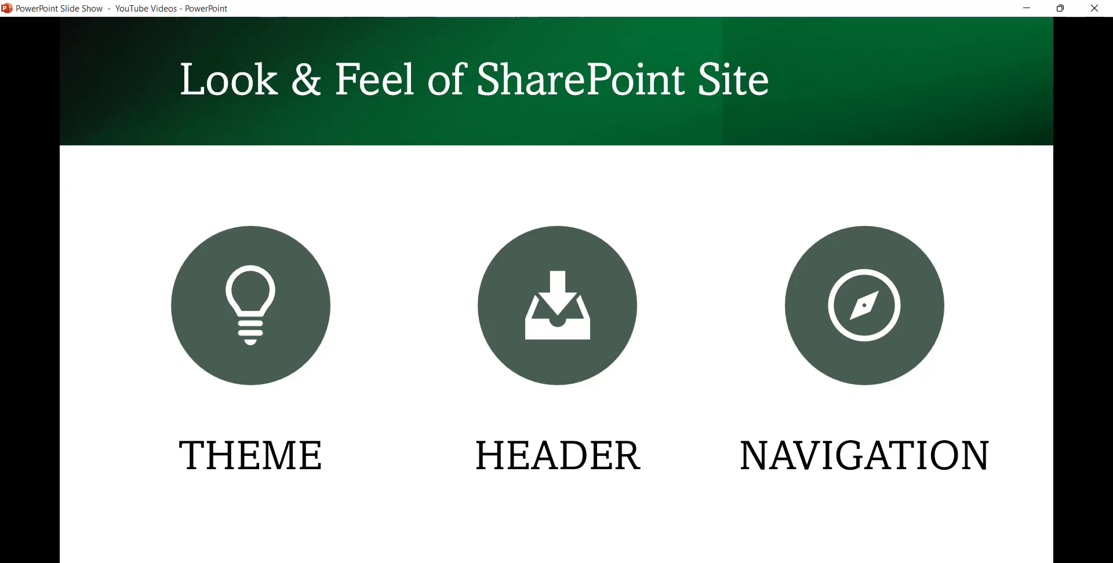